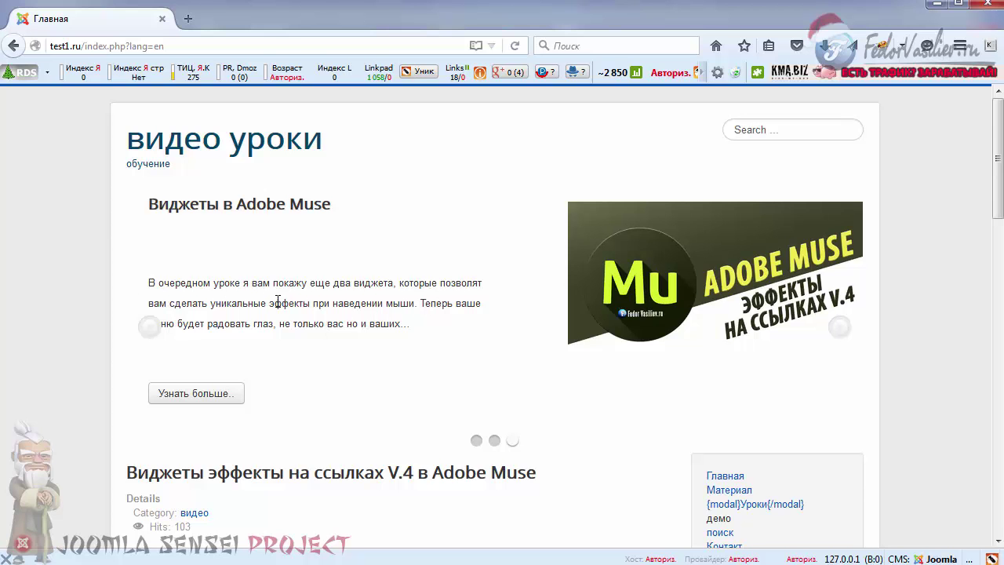
# Step: Switch between the slides of the article slider on the demo site's home page
pyautogui.click(476, 440)
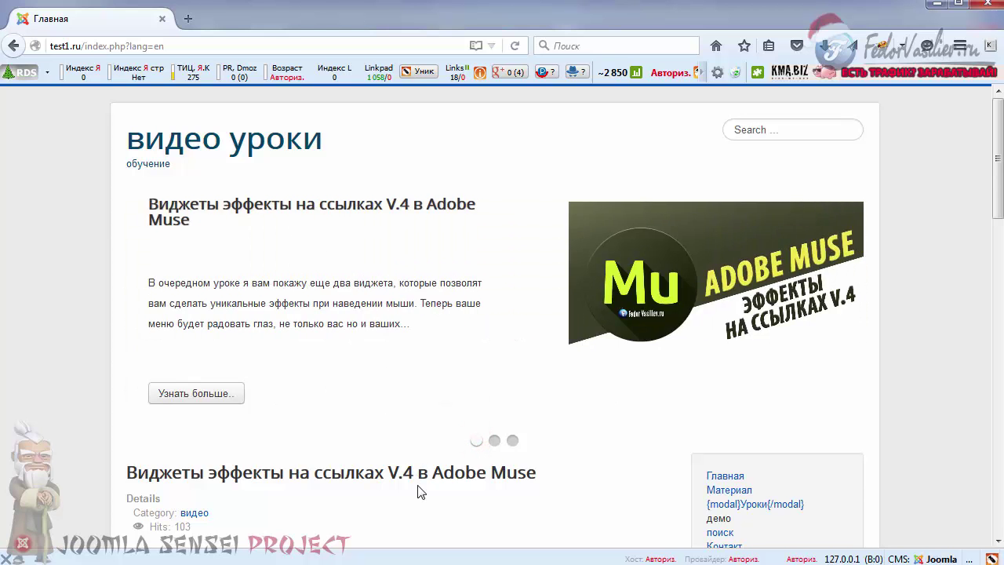
pyautogui.click(494, 441)
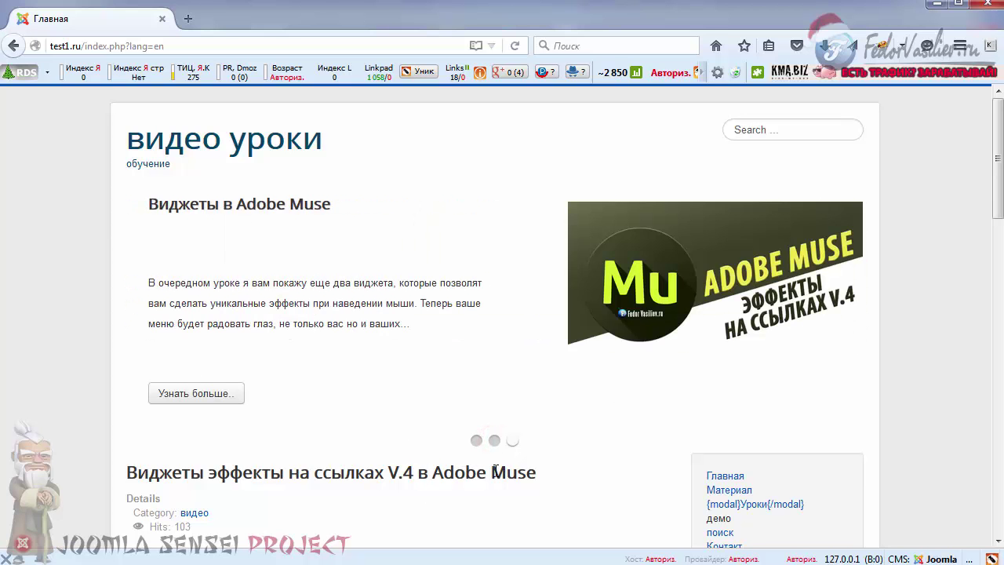
pyautogui.click(476, 440)
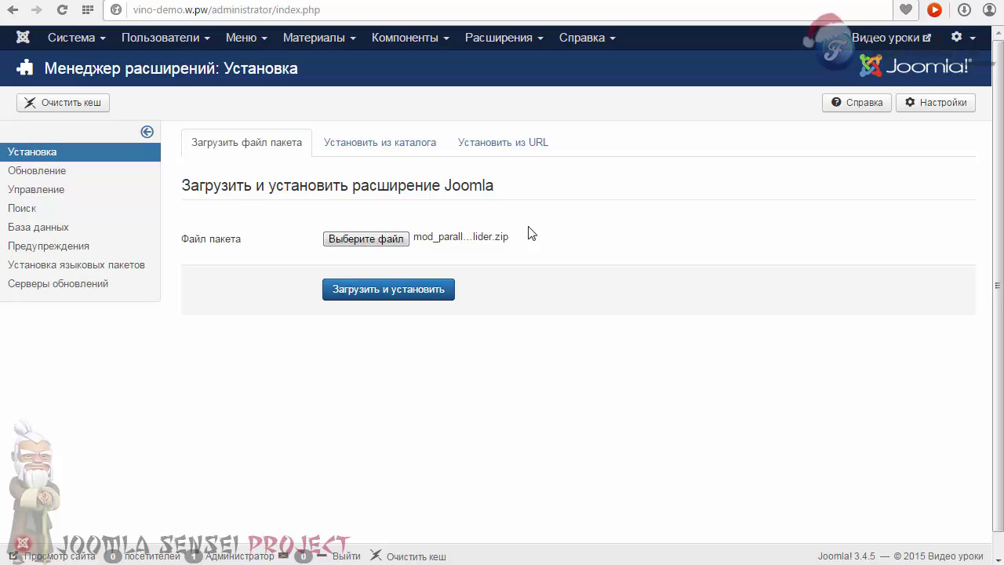
# Step: Upload and install the selected Parallax Slider package and open the Parallax Slider module from the site's module list
pyautogui.click(389, 295)
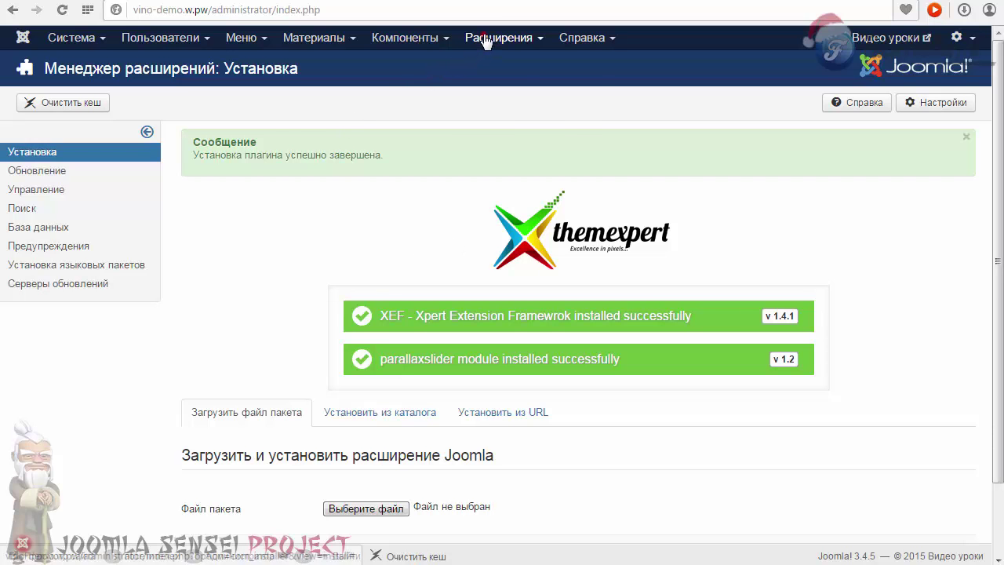
pyautogui.moveTo(490, 37)
pyautogui.click(499, 96)
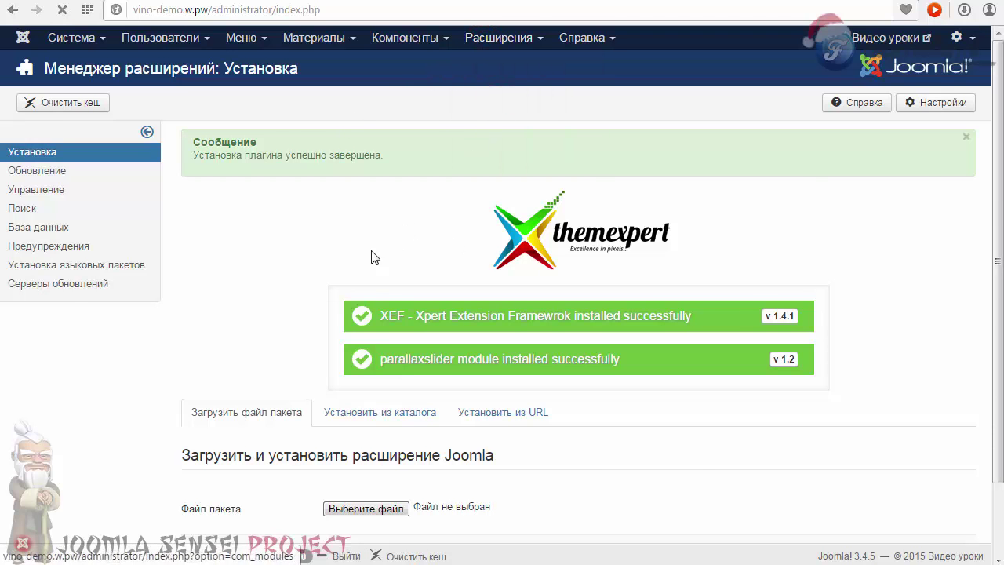
pyautogui.moveTo(381, 229); pyautogui.dragTo(321, 235)
pyautogui.click(383, 226)
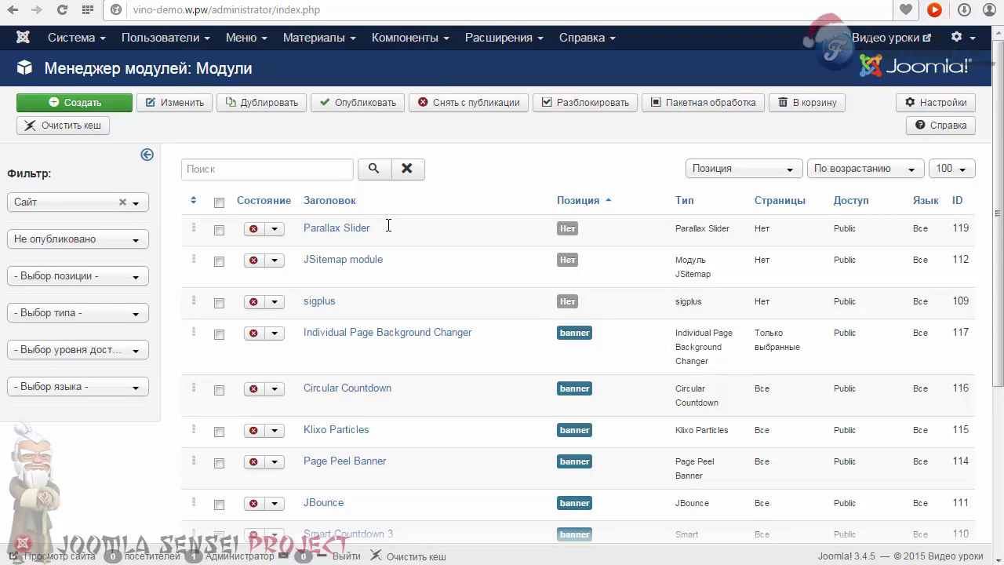
pyautogui.click(333, 227)
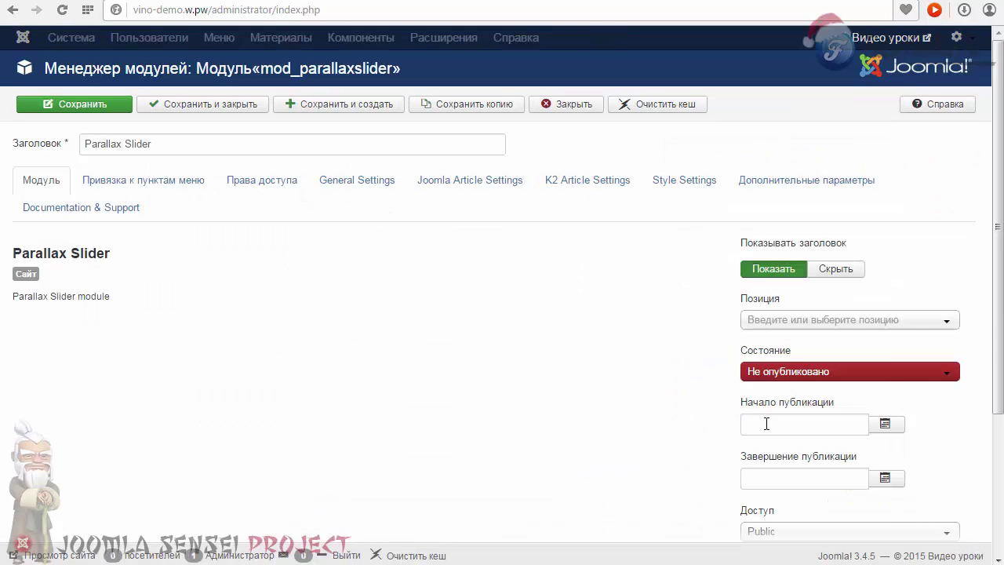
# Step: Set the Parallax Slider module to Опубликовано with its title hidden, and browse the available template positions
pyautogui.click(933, 375)
pyautogui.click(794, 387)
pyautogui.click(836, 268)
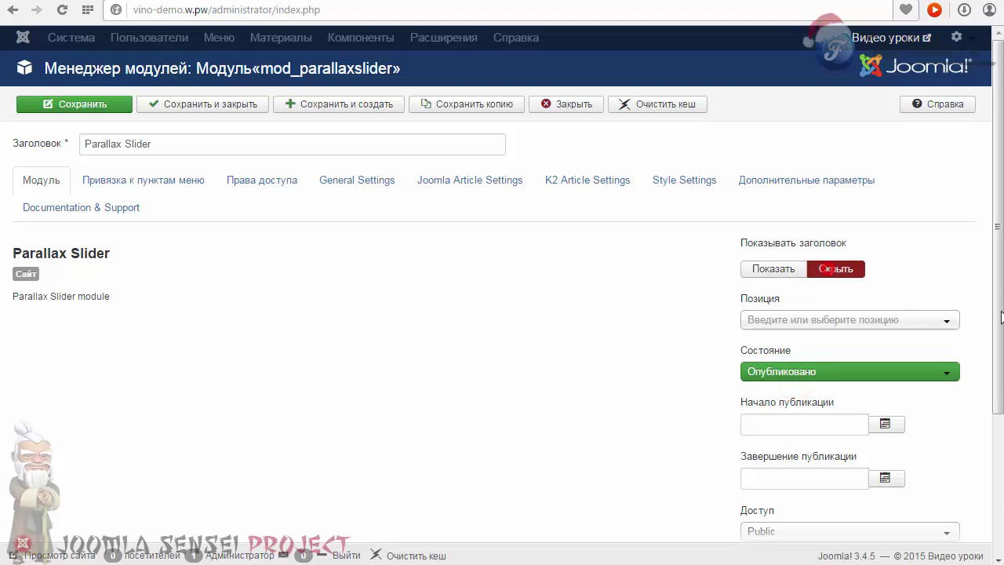
pyautogui.click(946, 321)
pyautogui.scroll(-10, 944, 407)
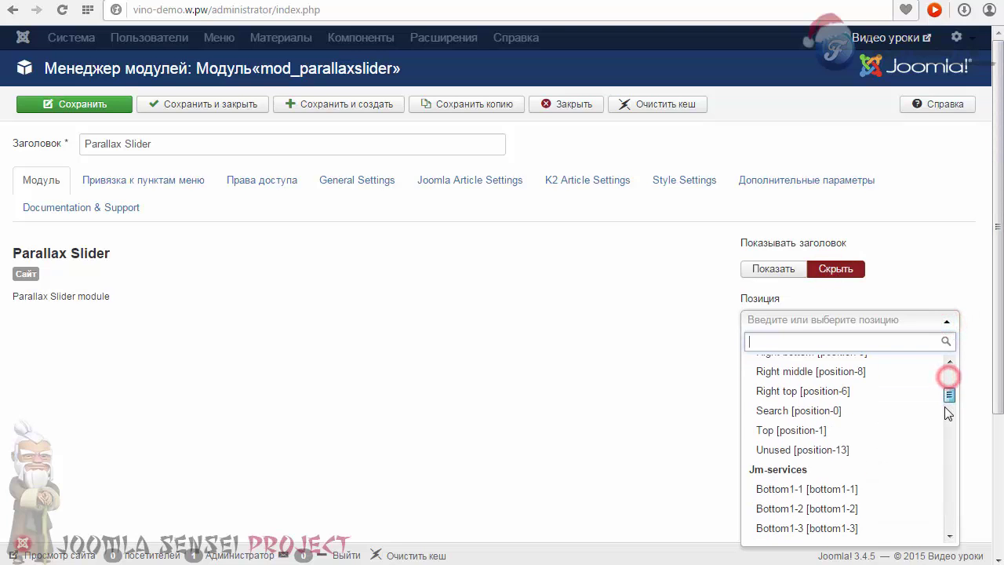
# Step: Assign the module to Только на указанных страницах and keep only the Главная menu item selected
pyautogui.click(147, 183)
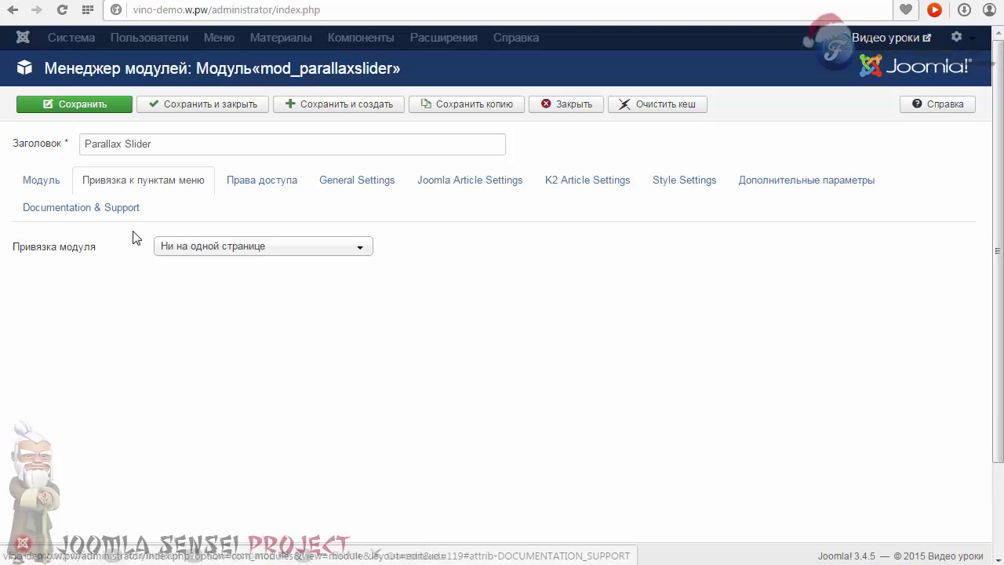
pyautogui.click(189, 248)
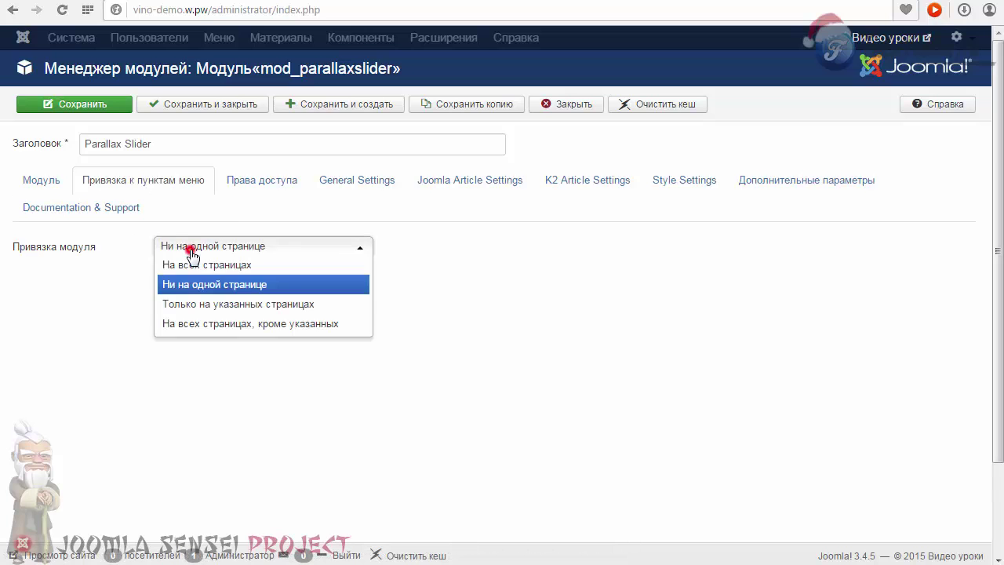
pyautogui.click(199, 303)
pyautogui.click(276, 327)
pyautogui.click(280, 398)
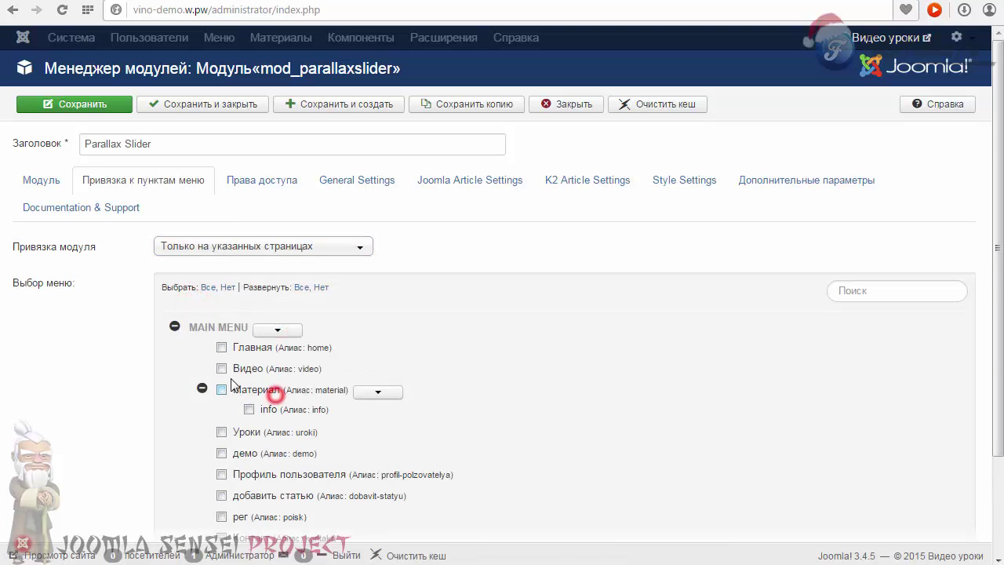
pyautogui.click(221, 346)
pyautogui.scroll(-2, 125, 349)
pyautogui.click(221, 475)
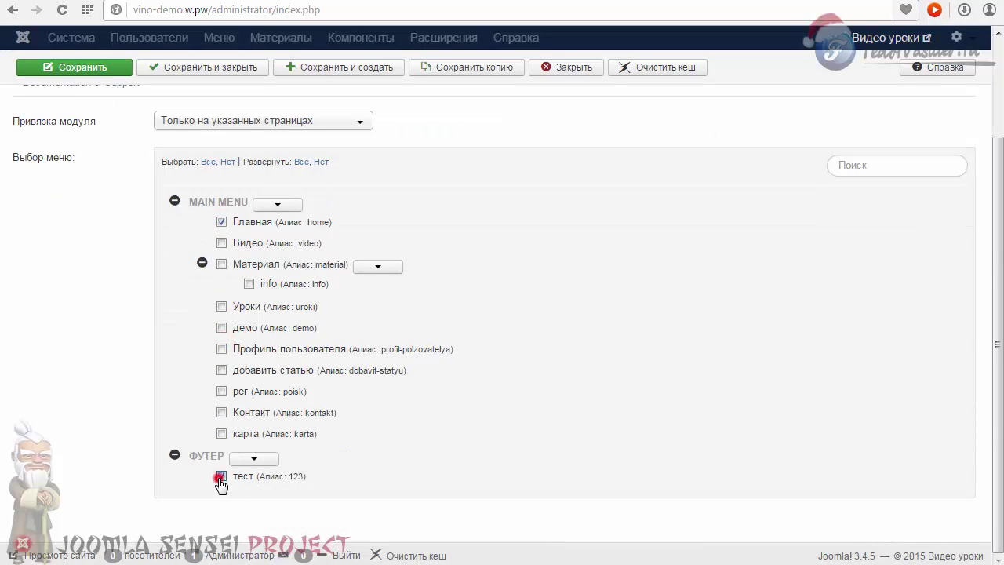
# Step: Choose Joomla as the content source in the slider's general settings
pyautogui.scroll(2, 80, 385)
pyautogui.click(260, 186)
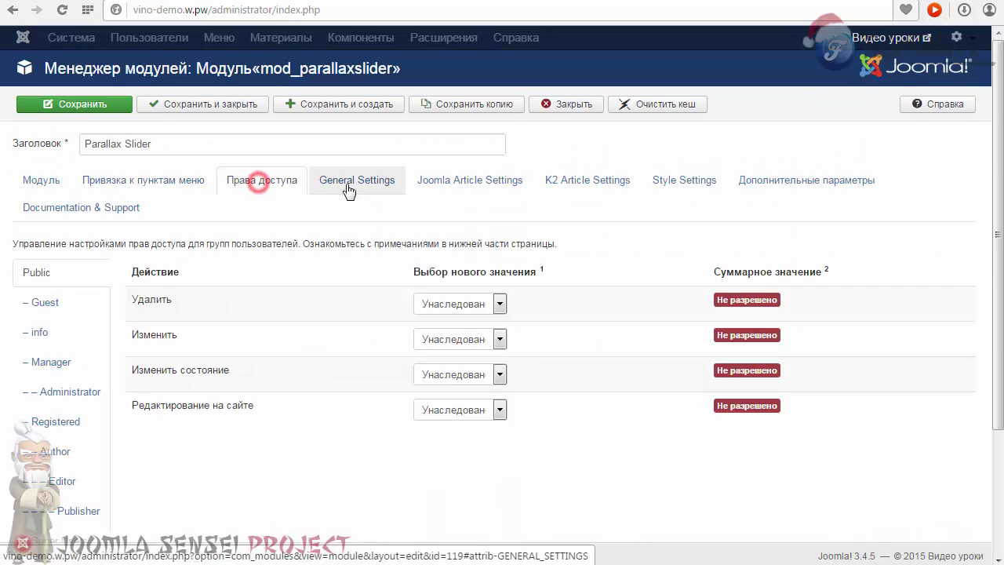
pyautogui.click(349, 182)
pyautogui.scroll(-3, 412, 233)
pyautogui.scroll(2, 414, 234)
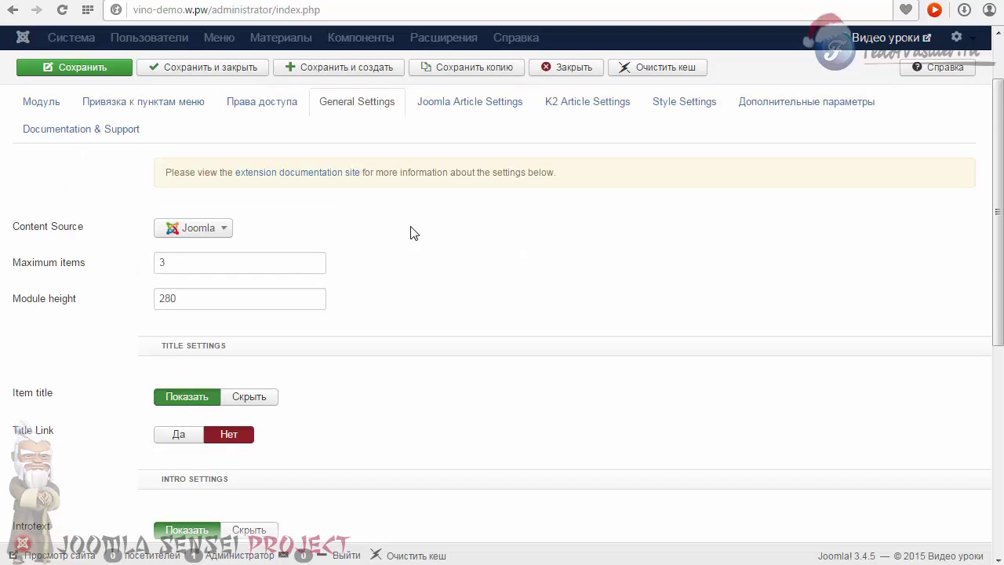
pyautogui.click(168, 229)
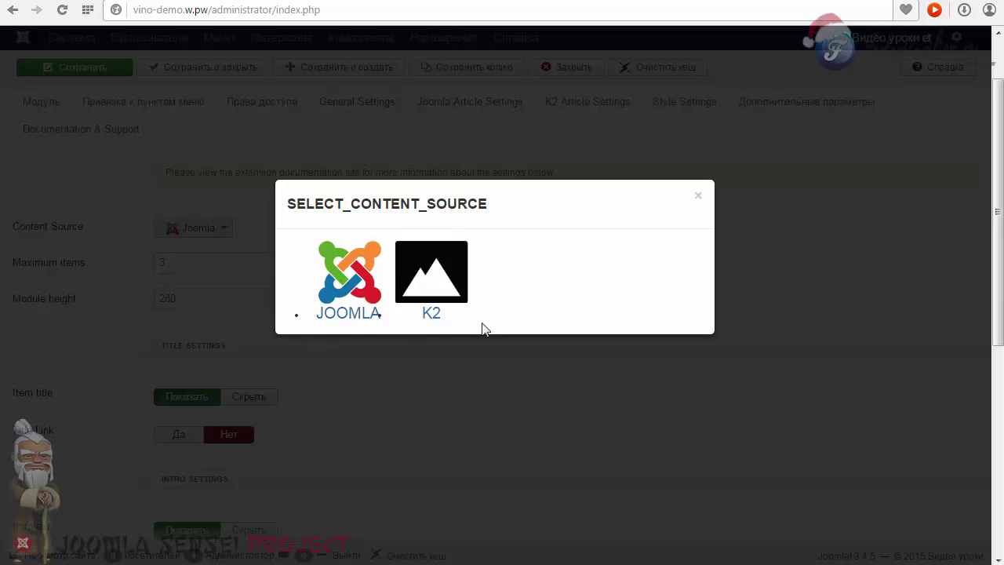
pyautogui.click(348, 279)
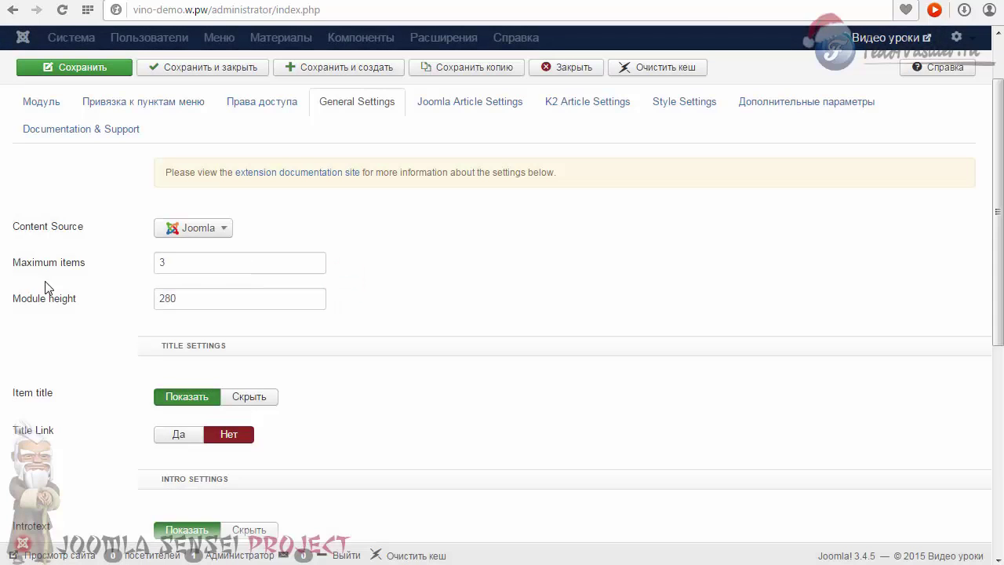
pyautogui.moveTo(45, 264); pyautogui.dragTo(125, 263)
pyautogui.click(167, 263)
pyautogui.click(125, 264)
# Step: Set the slider's module height to 350 pixels
pyautogui.moveTo(60, 306)
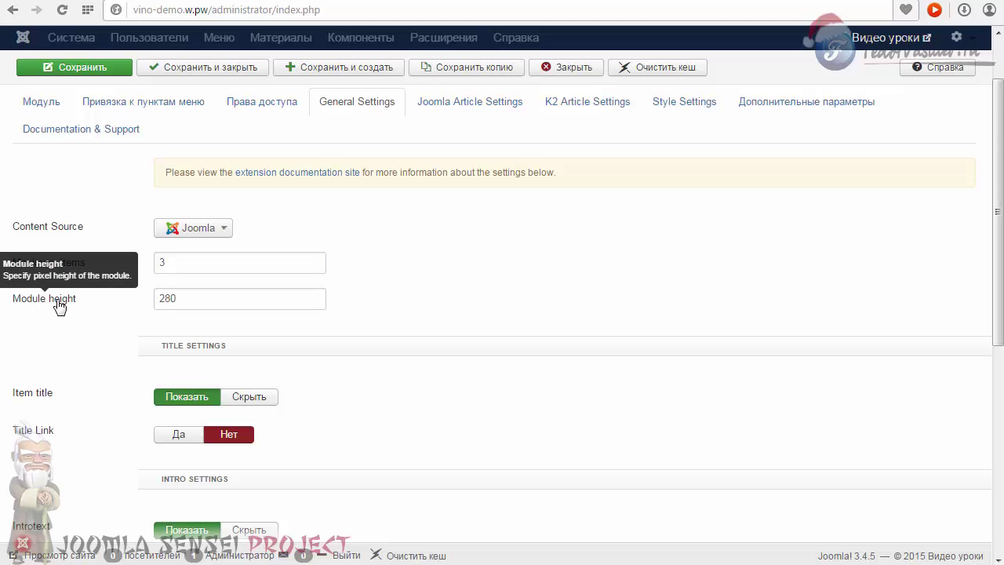
pyautogui.moveTo(179, 300); pyautogui.dragTo(94, 298)
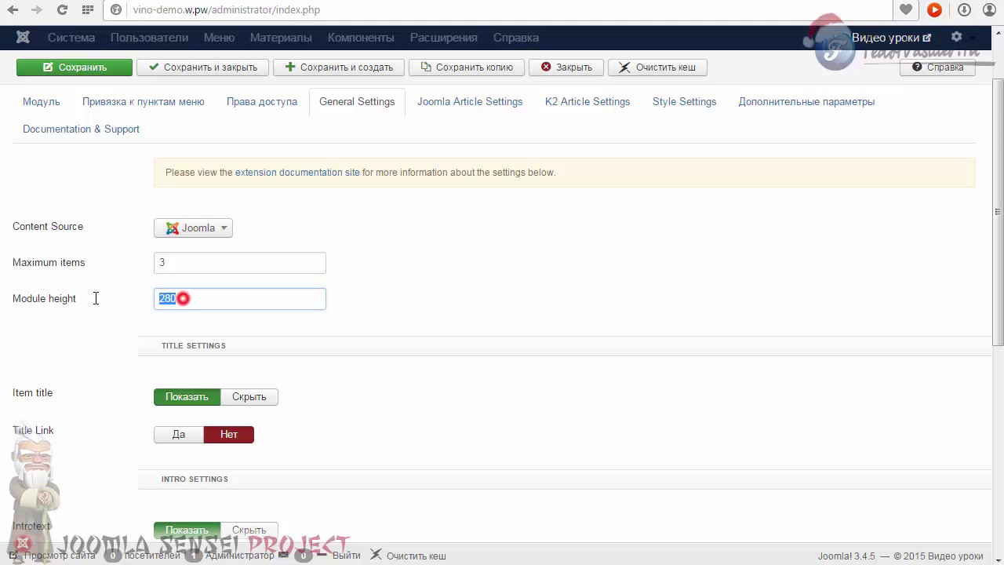
pyautogui.write('35')
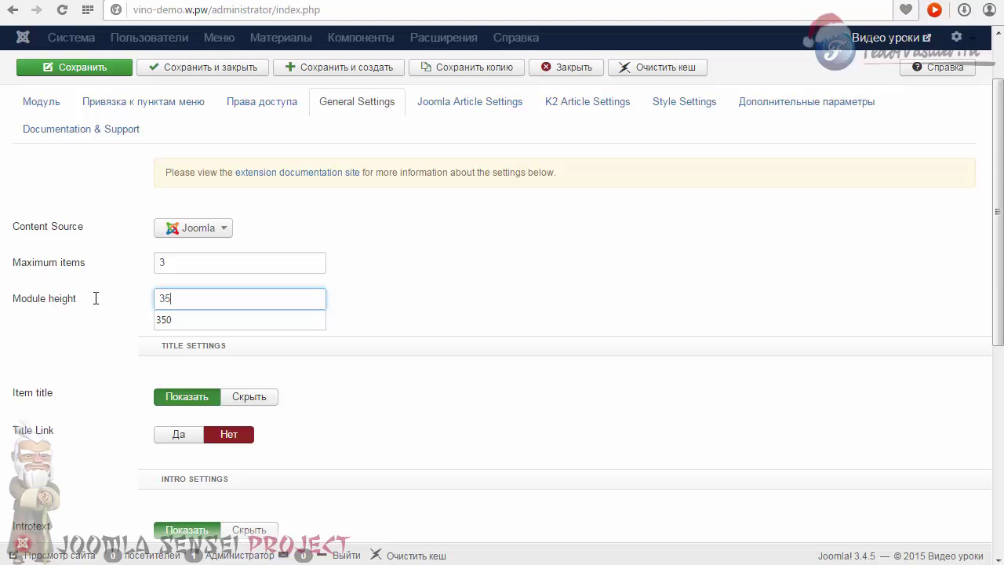
pyautogui.write('0')
pyautogui.click(436, 298)
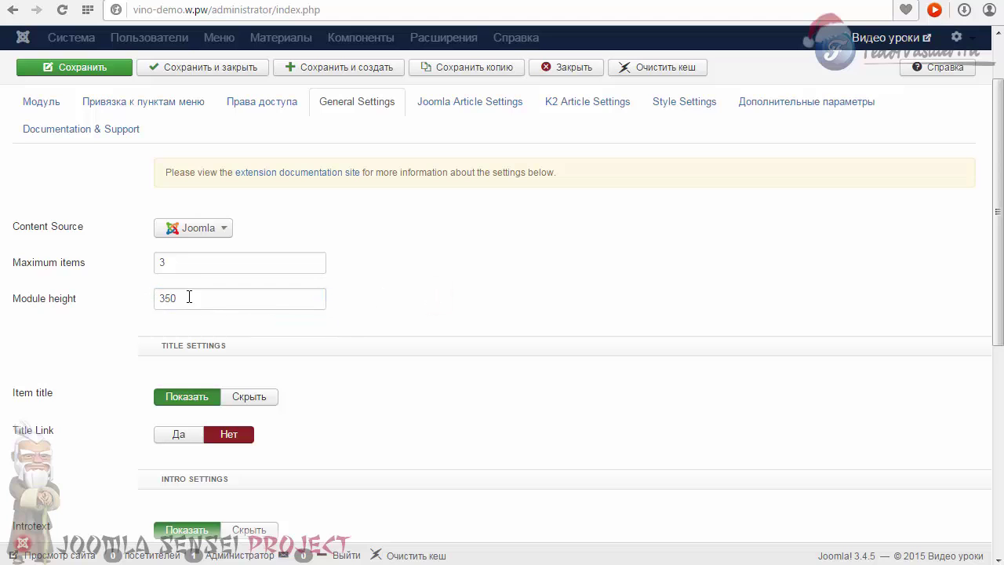
pyautogui.moveTo(189, 298); pyautogui.dragTo(139, 303)
pyautogui.click(384, 289)
# Step: Review the title and intro text settings and compare them with the shortened slide text on the demo site
pyautogui.scroll(-2, 381, 286)
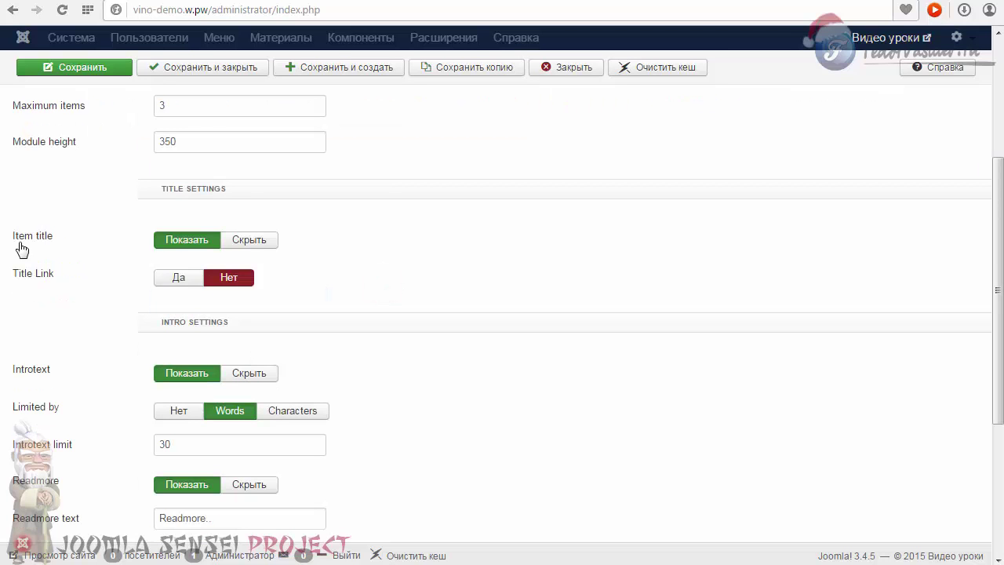
pyautogui.moveTo(55, 237); pyautogui.dragTo(24, 239)
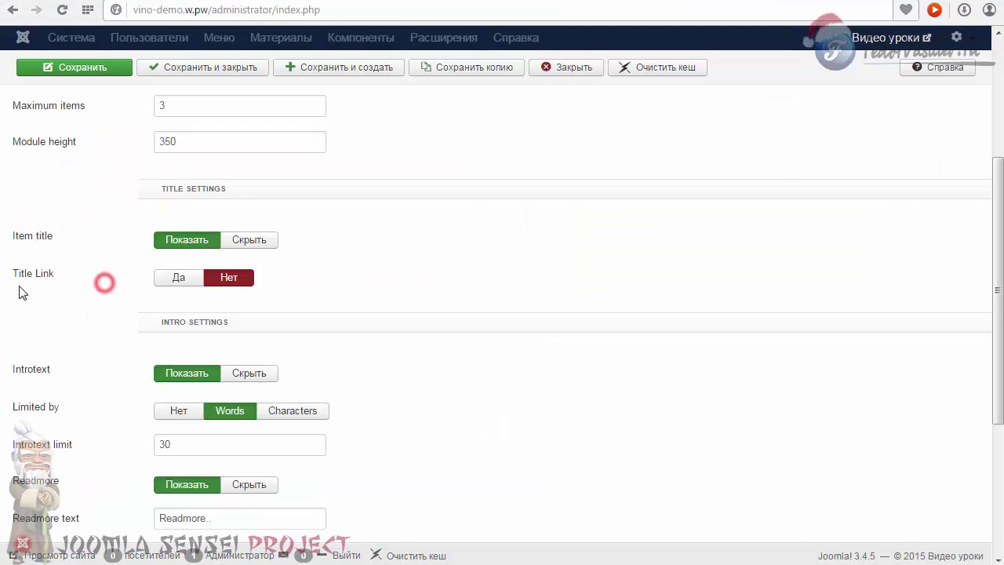
pyautogui.moveTo(54, 280)
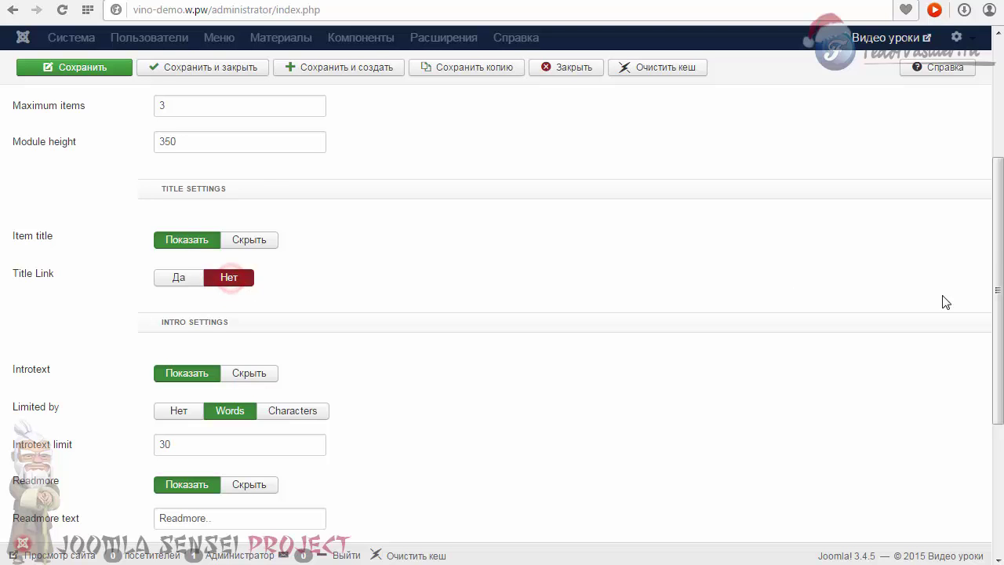
pyautogui.scroll(-2, 941, 298)
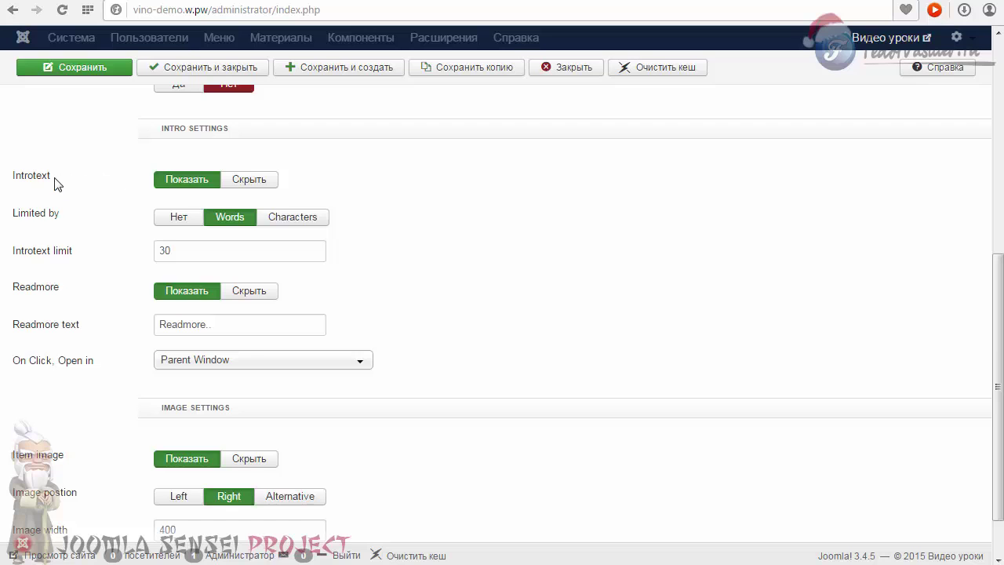
pyautogui.click(123, 217)
pyautogui.moveTo(22, 218)
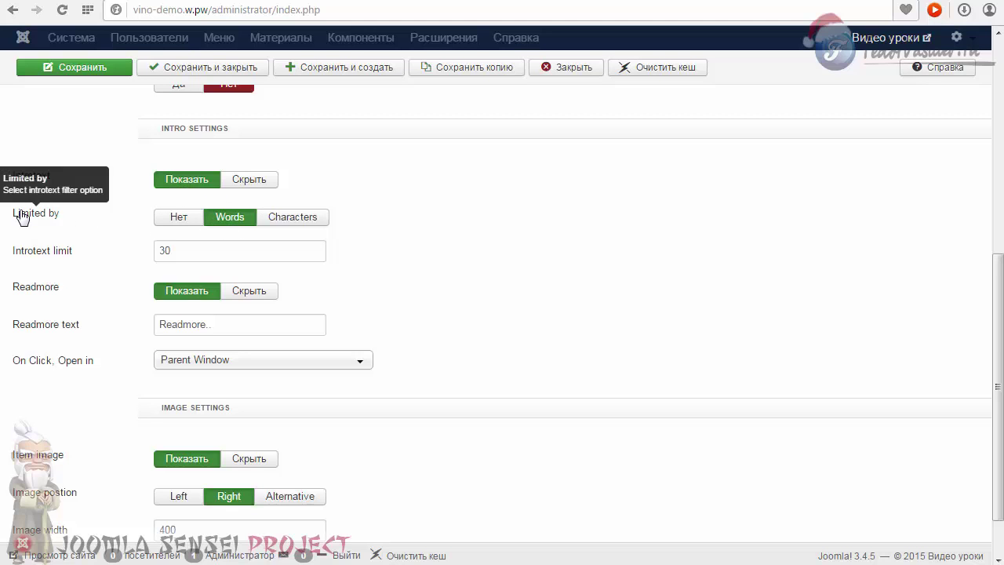
pyautogui.click(187, 249)
pyautogui.doubleClick(187, 248)
pyautogui.click(173, 249)
pyautogui.moveTo(24, 259)
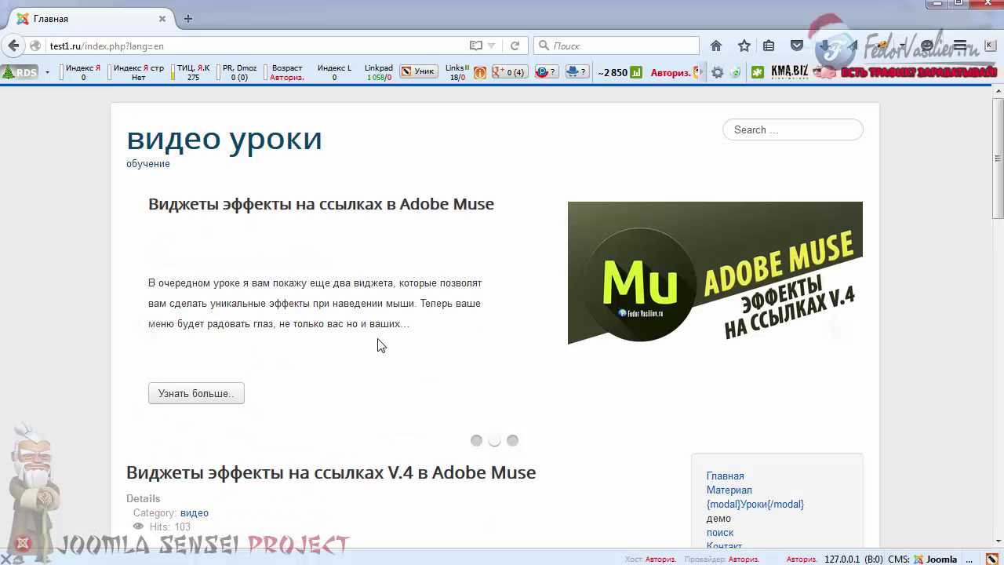
pyautogui.moveTo(369, 322); pyautogui.dragTo(403, 323)
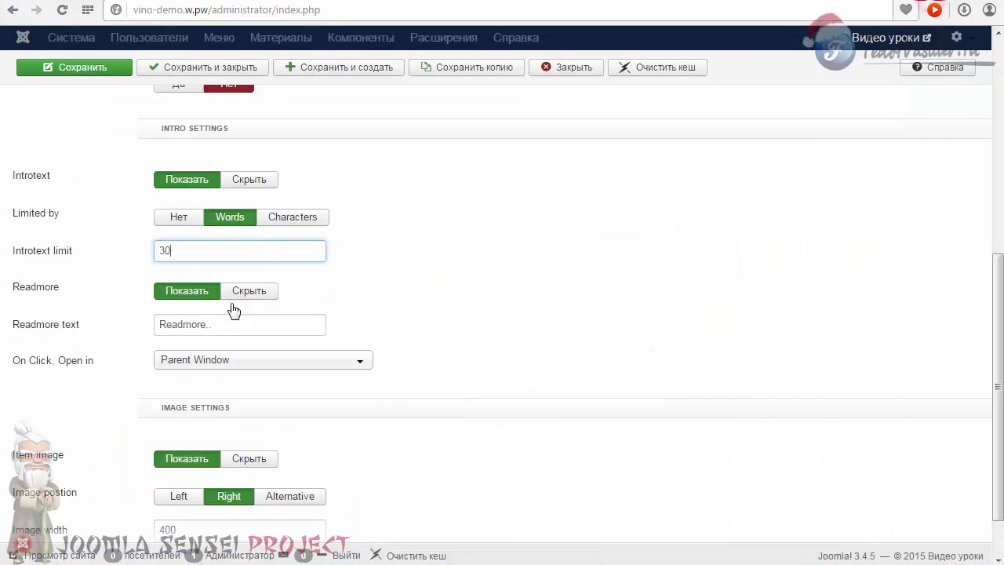
# Step: Try switching the intro text limit to Нет, return it to Words and check the Introtext limit value
pyautogui.click(173, 217)
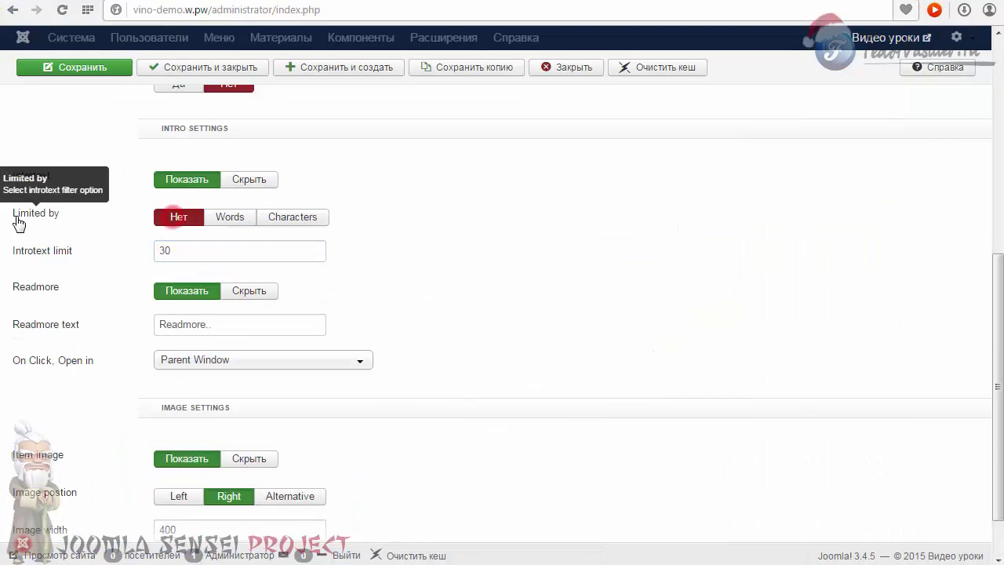
pyautogui.click(234, 223)
pyautogui.click(167, 250)
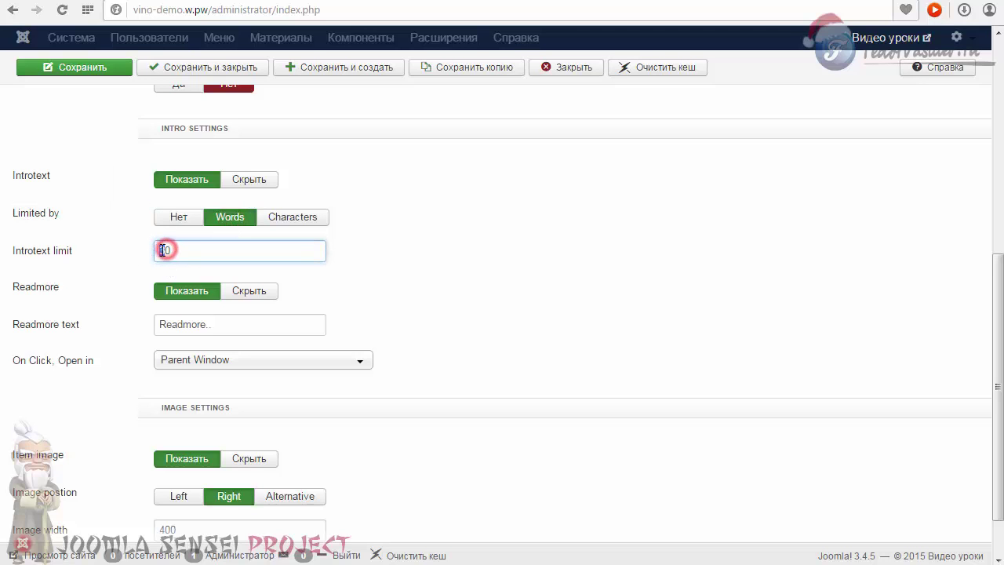
pyautogui.doubleClick(166, 250)
pyautogui.click(161, 251)
pyautogui.click(162, 250)
pyautogui.click(184, 249)
pyautogui.click(167, 249)
pyautogui.click(109, 266)
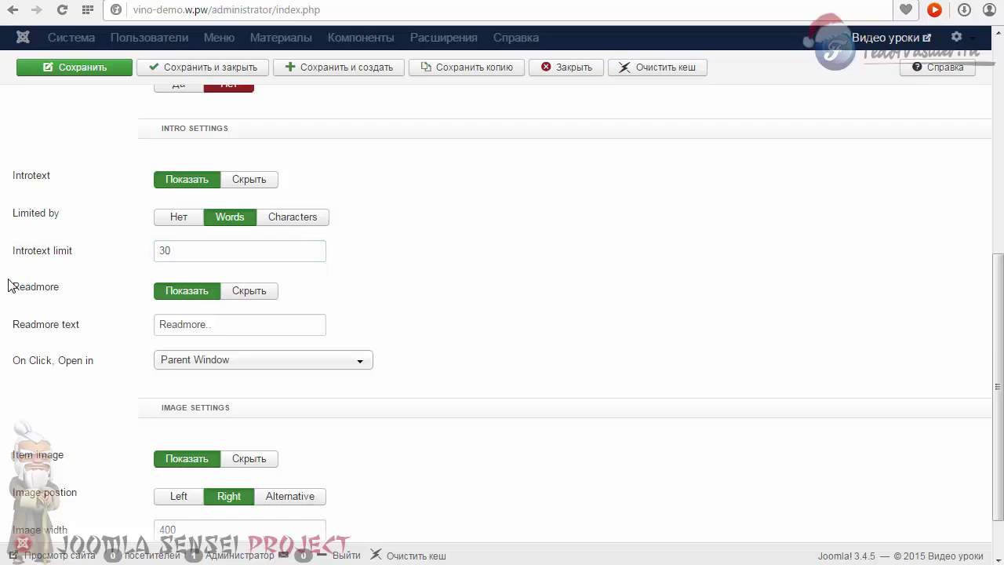
# Step: Replace the word in the slider's Readmore text with "Подробнее"
pyautogui.moveTo(47, 334)
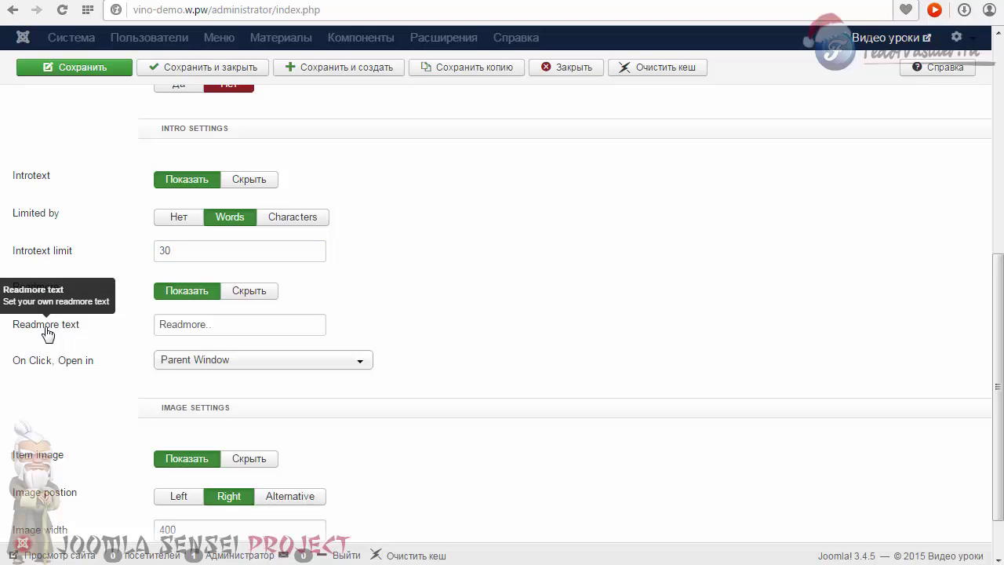
pyautogui.doubleClick(183, 326)
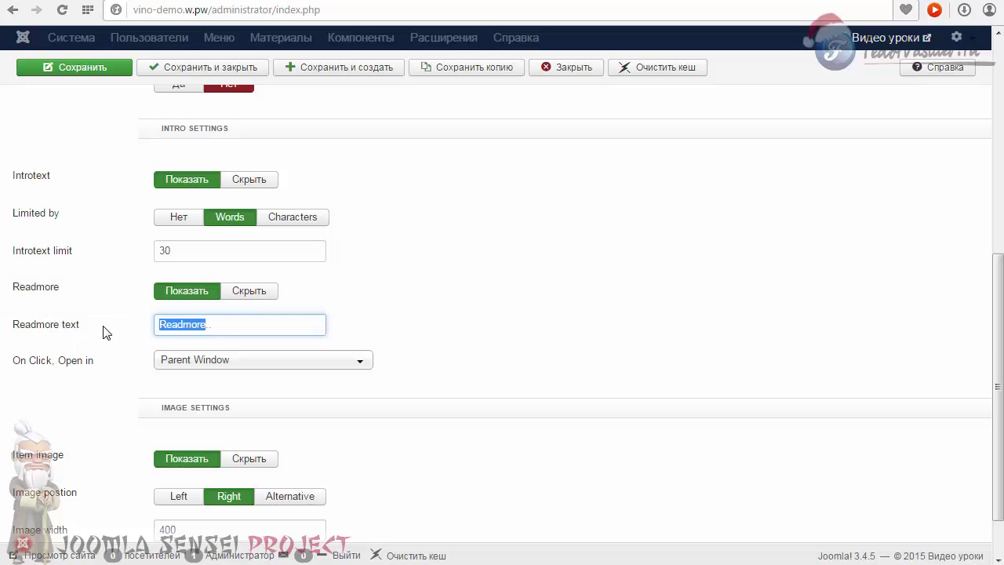
pyautogui.write('G')
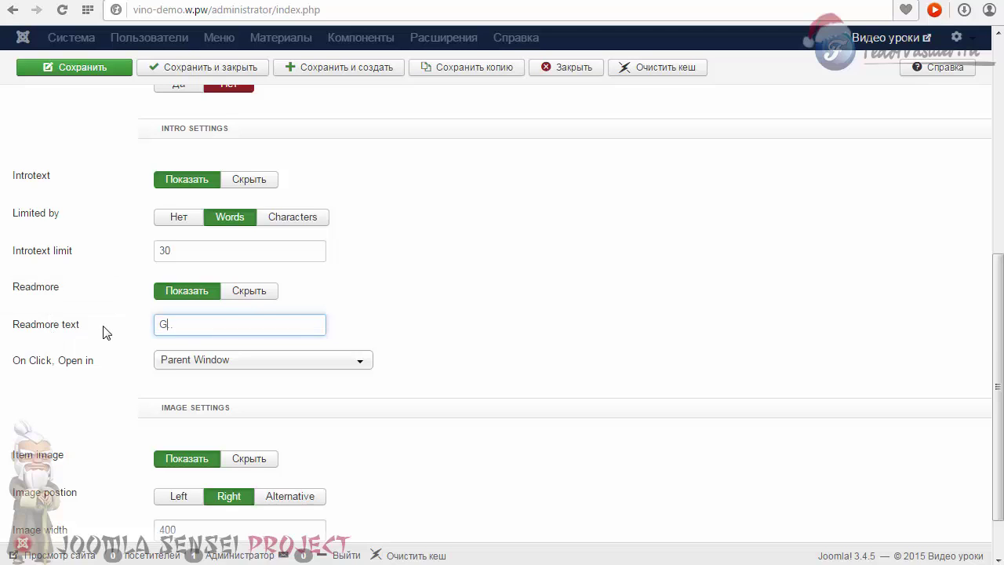
pyautogui.write('j')
pyautogui.press('BackSpace')
pyautogui.press('BackSpace')
pyautogui.write('Подробнее')
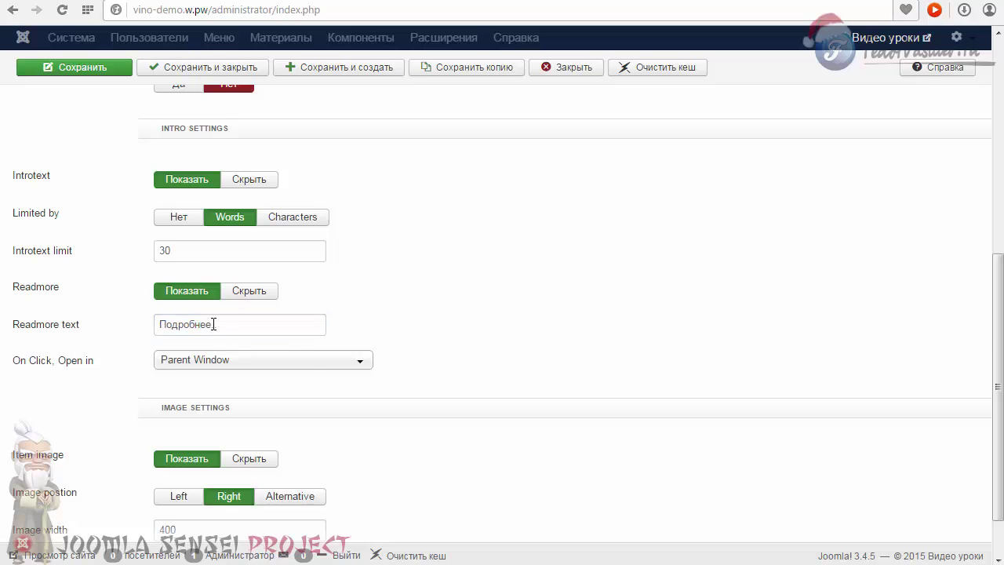
# Step: Check the Readmore text and set the slider's links to open in Parent Window
pyautogui.doubleClick(212, 324)
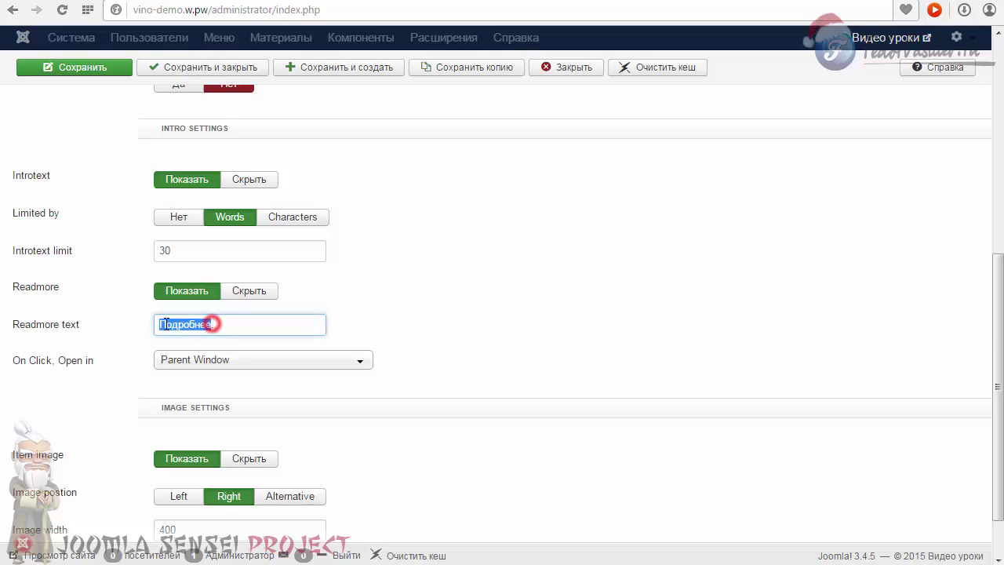
pyautogui.click(197, 322)
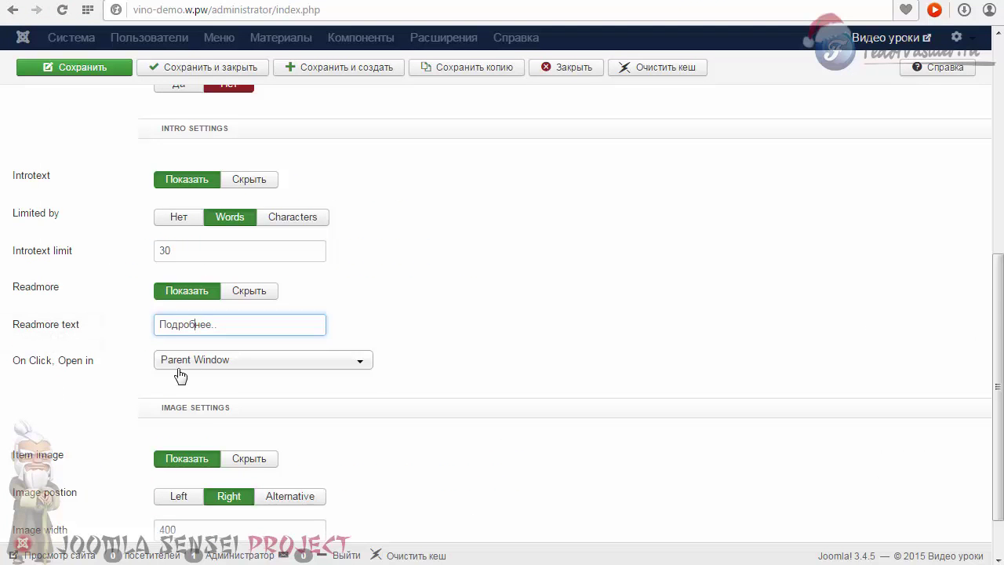
pyautogui.click(174, 359)
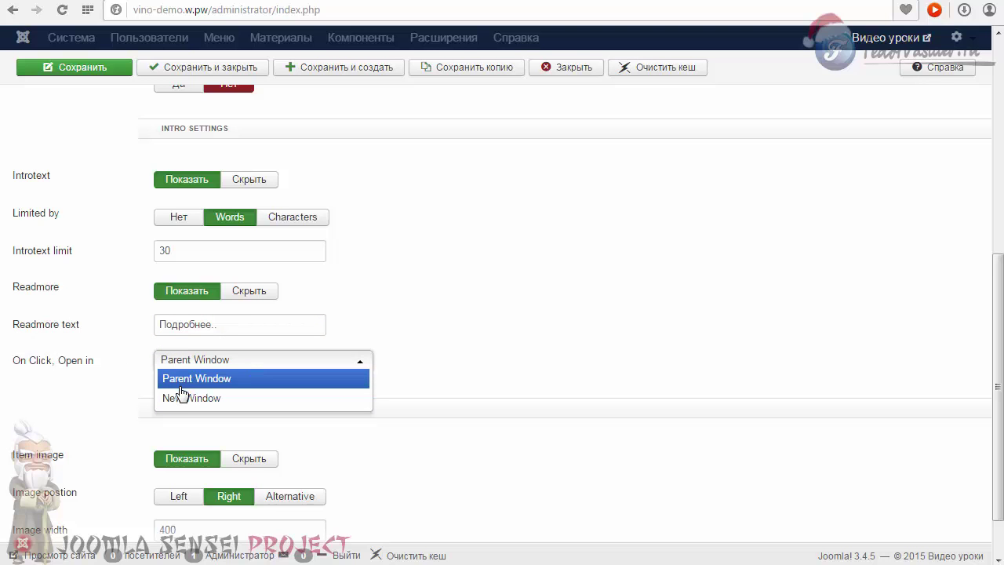
pyautogui.click(184, 379)
# Step: Try the Alternative image position, return it to Right, and check the image width and height values
pyautogui.scroll(-1, 265, 453)
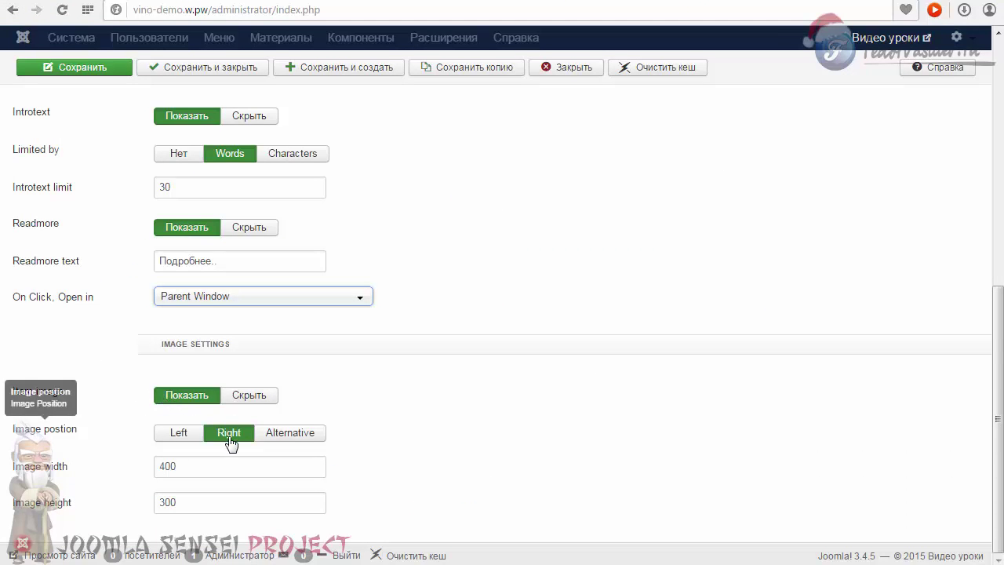
pyautogui.click(300, 436)
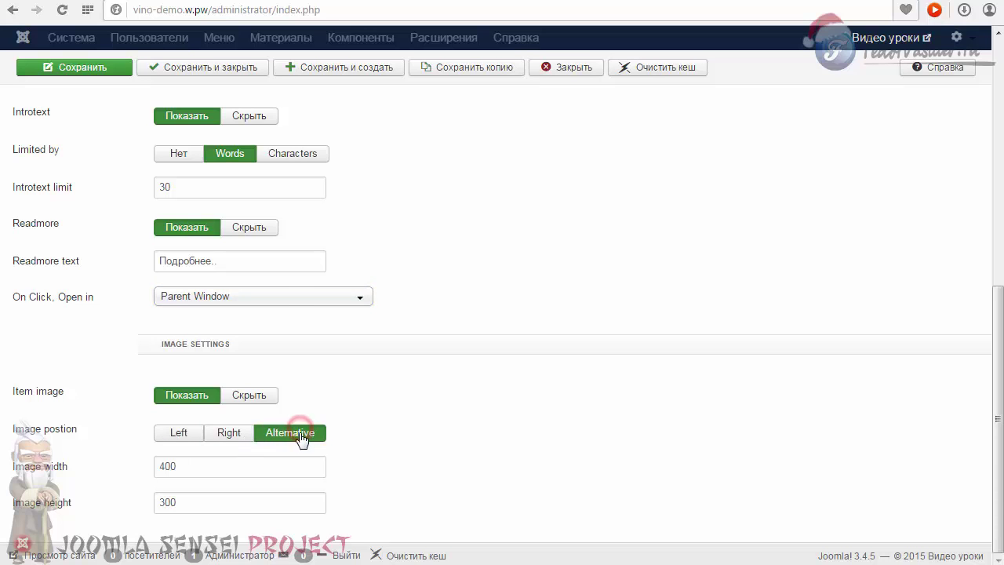
pyautogui.click(229, 431)
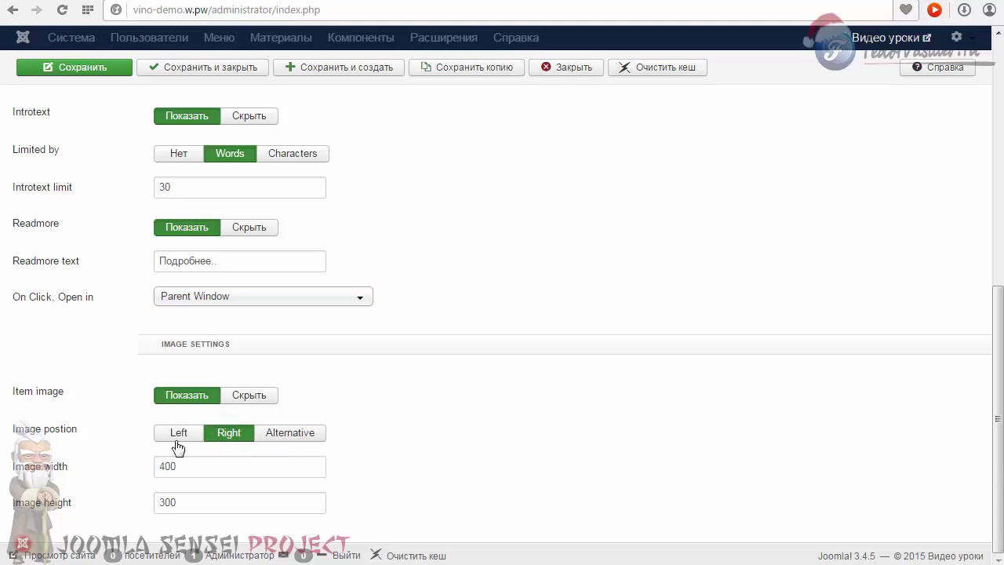
pyautogui.doubleClick(201, 466)
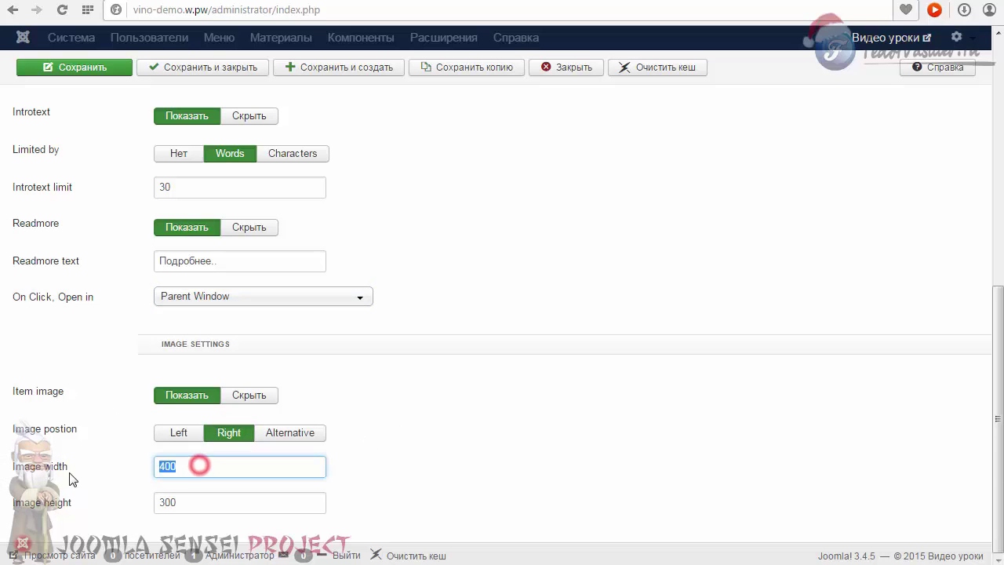
pyautogui.doubleClick(184, 502)
pyautogui.click(169, 469)
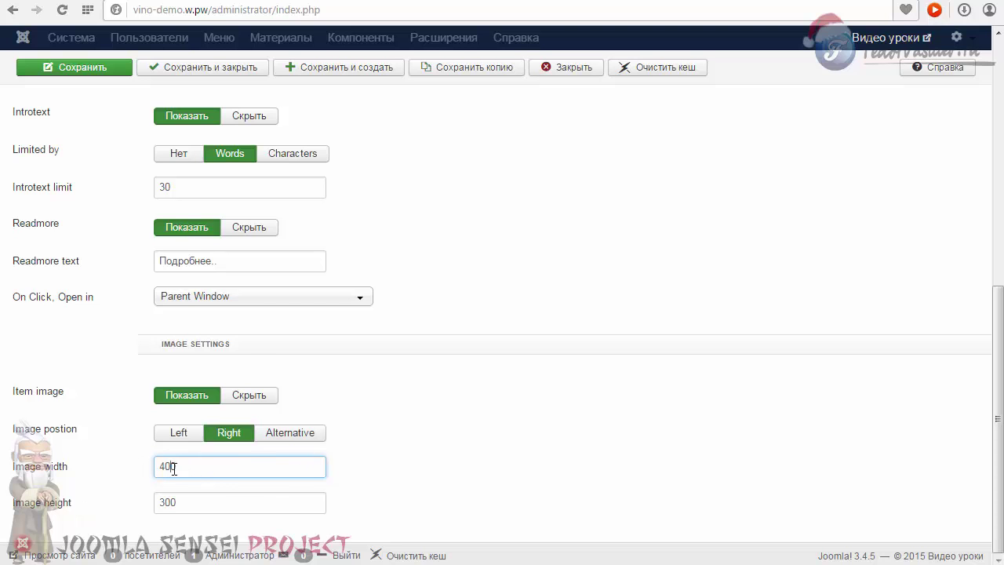
# Step: Try filtering the Joomla articles by selected categories, view the category choices, and return the category filter to ALL
pyautogui.scroll(7, 317, 327)
pyautogui.click(448, 195)
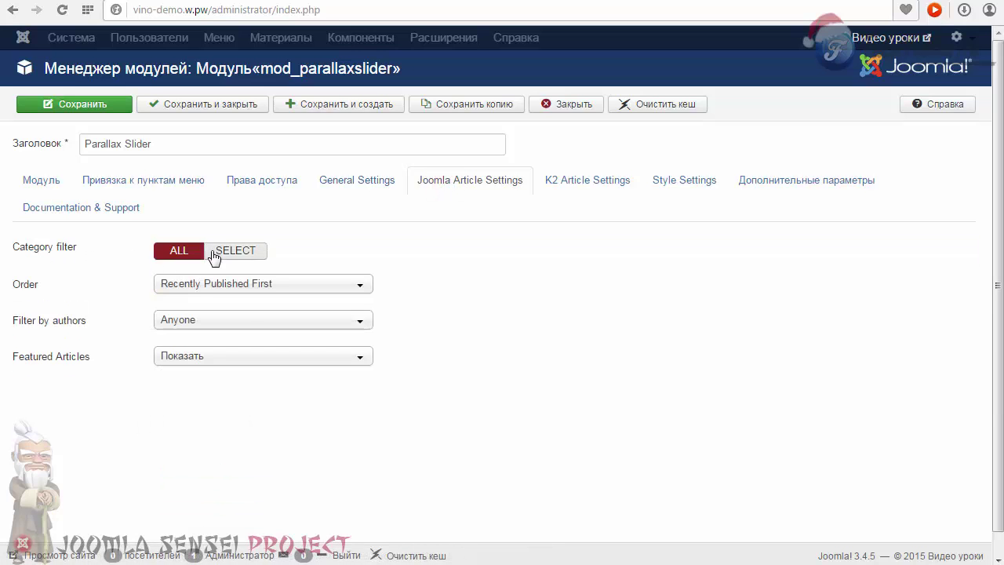
pyautogui.click(243, 252)
pyautogui.click(193, 285)
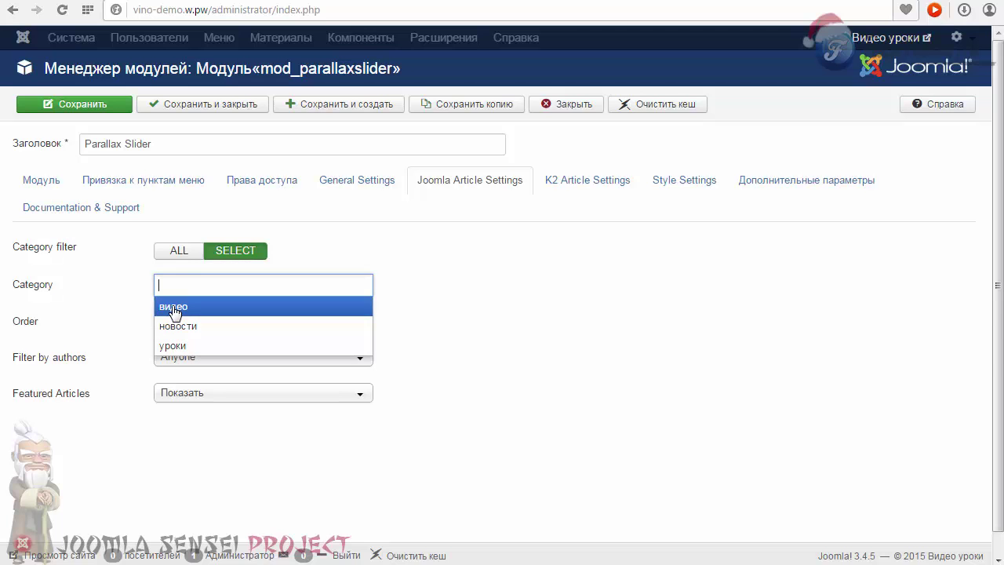
pyautogui.click(129, 284)
pyautogui.click(175, 250)
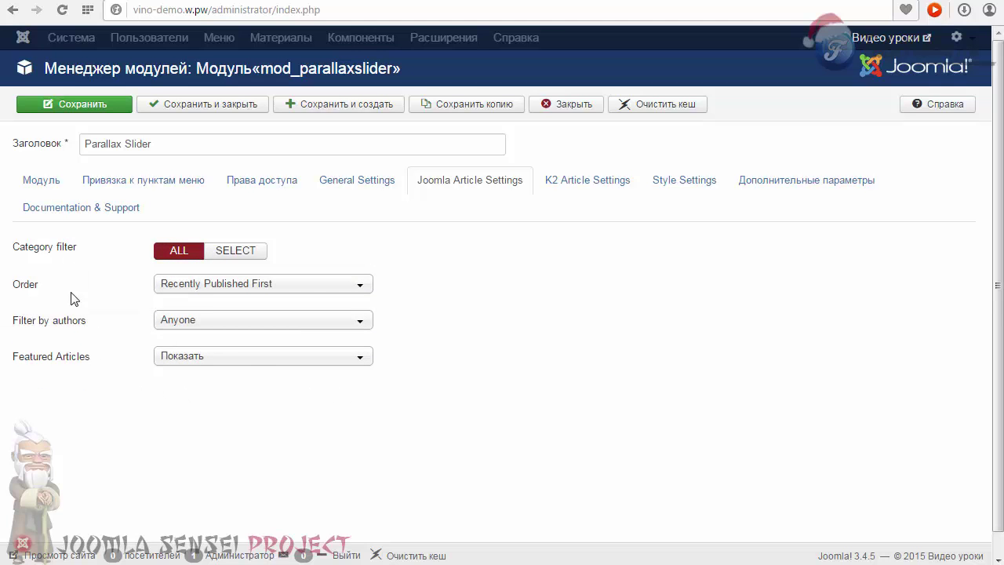
# Step: Review the choices for article order, author filter and featured articles in the Joomla article settings
pyautogui.click(223, 285)
pyautogui.click(224, 285)
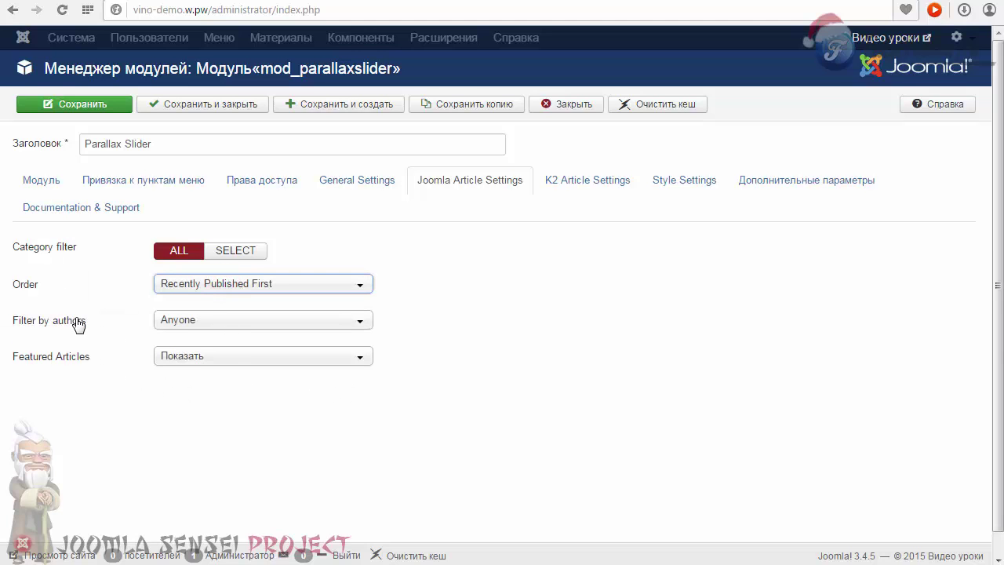
pyautogui.click(161, 321)
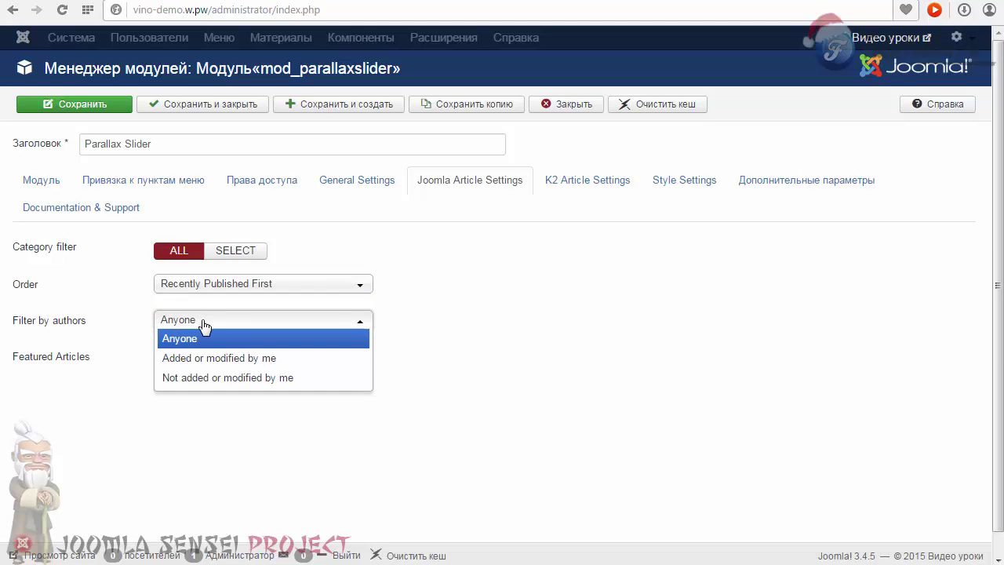
pyautogui.click(202, 322)
pyautogui.click(180, 363)
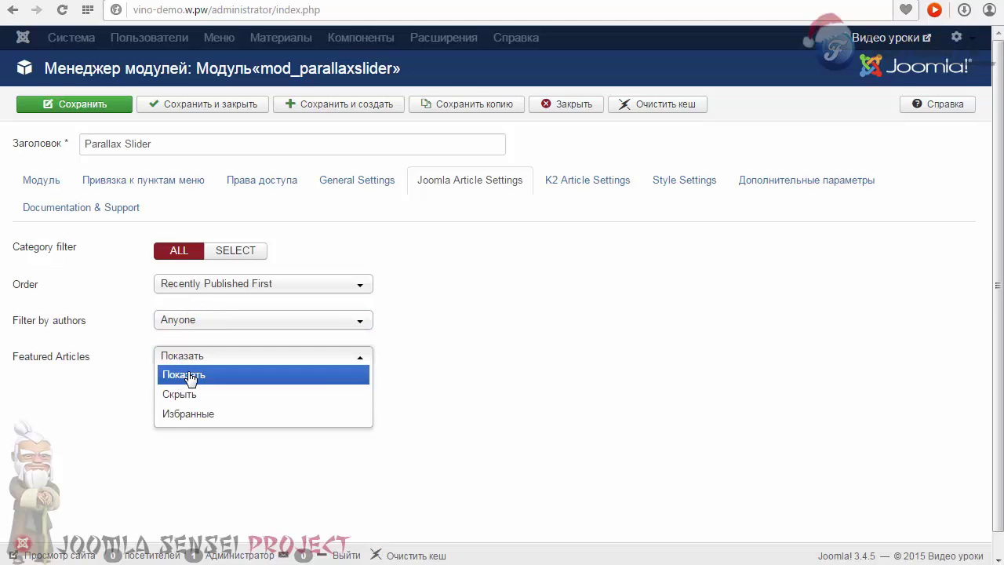
pyautogui.click(138, 375)
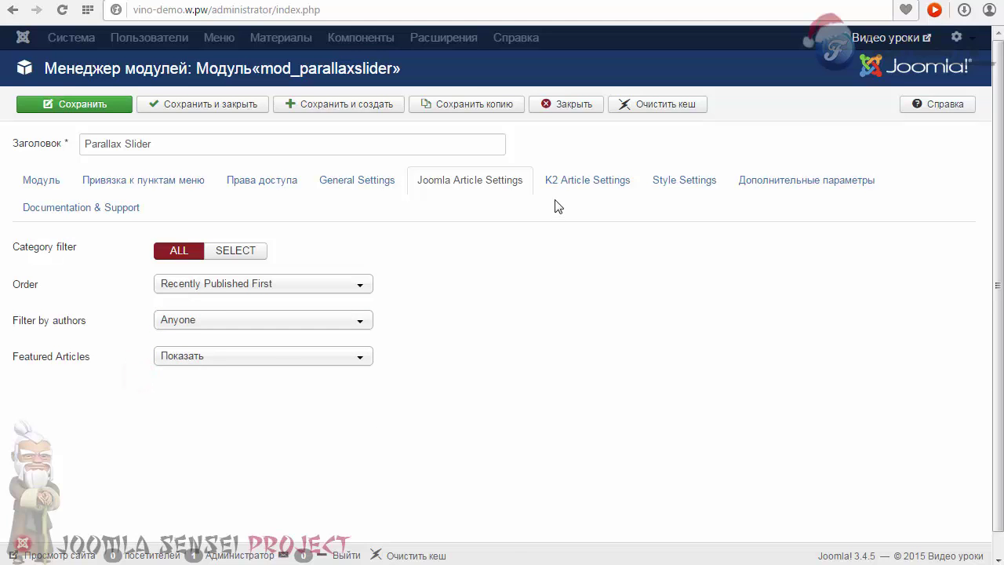
# Step: Look over the K2 article settings and examine the slider styles on offer
pyautogui.click(563, 181)
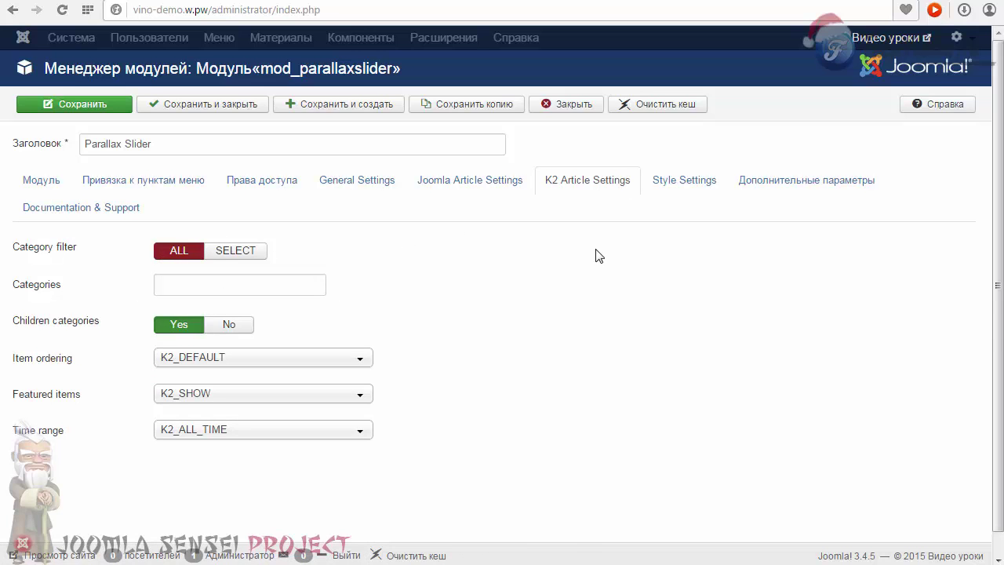
pyautogui.click(681, 180)
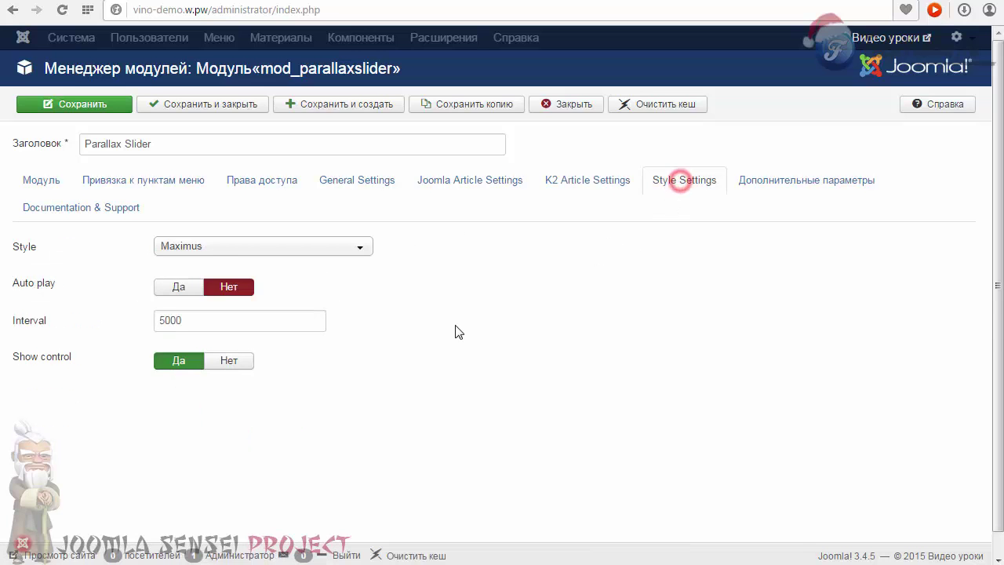
pyautogui.click(161, 243)
pyautogui.click(471, 231)
pyautogui.click(246, 249)
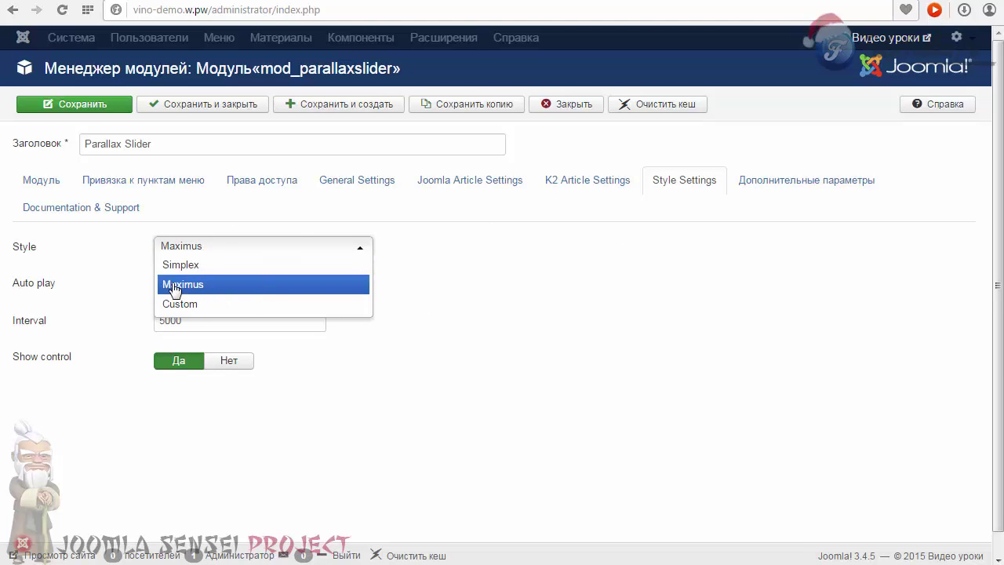
pyautogui.click(442, 281)
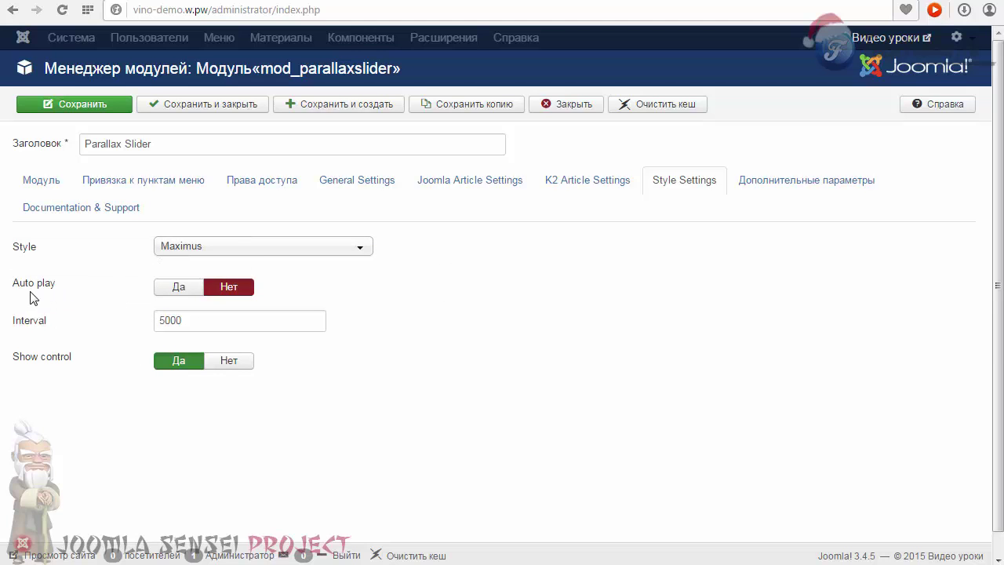
# Step: Enable auto play for the slider and check the interval between slides
pyautogui.click(166, 287)
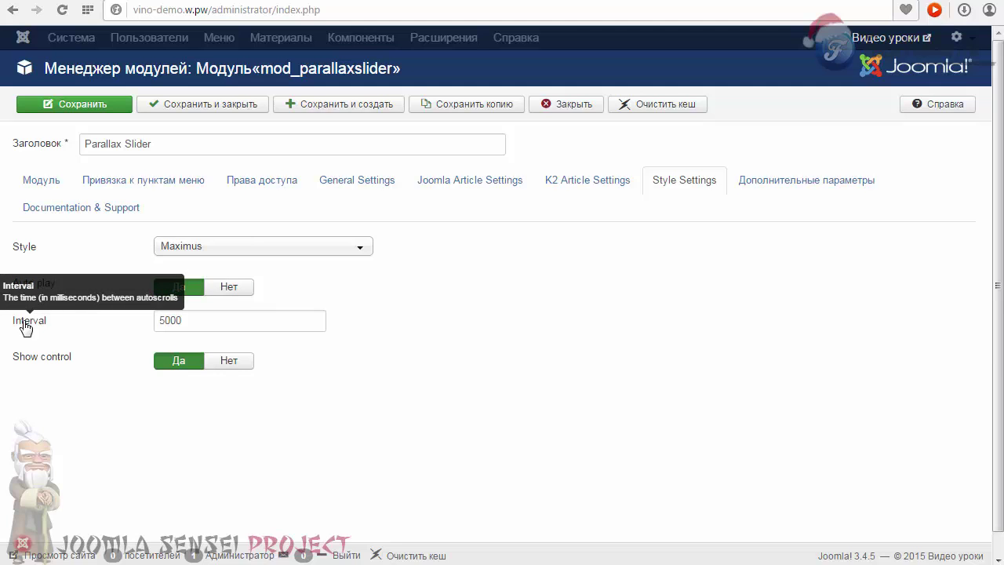
pyautogui.doubleClick(202, 323)
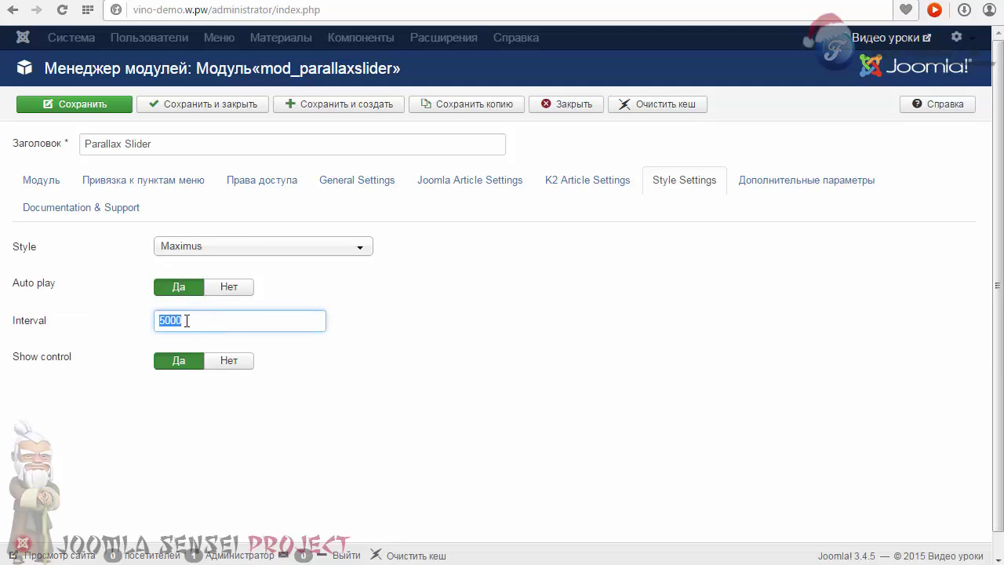
pyautogui.click(169, 323)
pyautogui.doubleClick(199, 321)
pyautogui.click(188, 318)
# Step: Examine the slider's navigation dots and arrows on the test1.ru demo site by moving between its slides
pyautogui.click(80, 355)
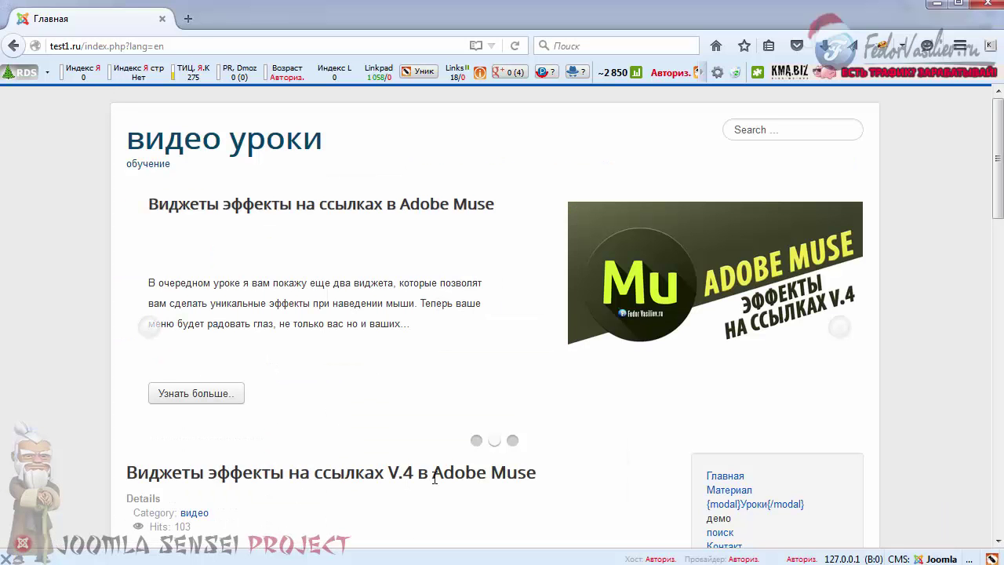
pyautogui.click(476, 441)
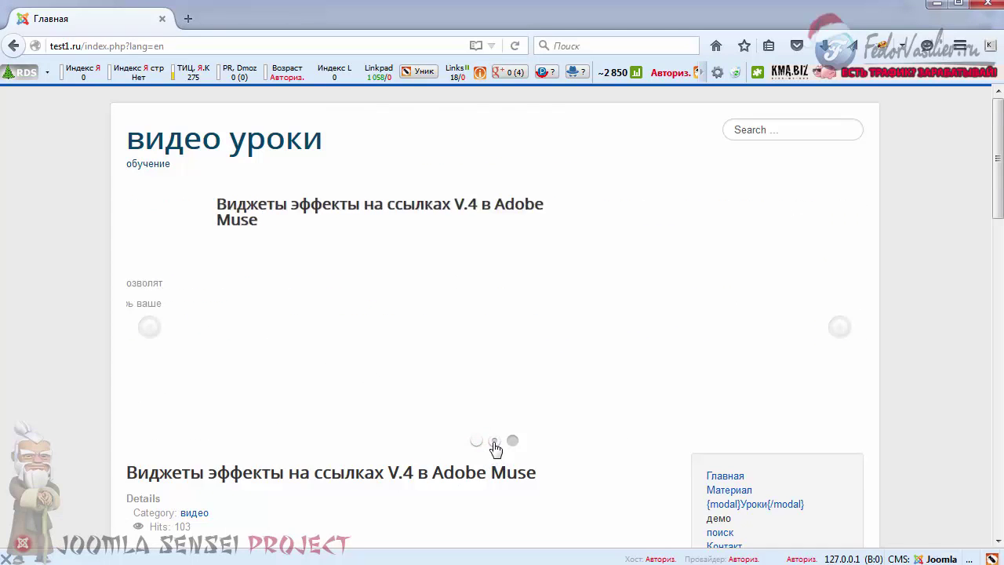
pyautogui.click(493, 440)
pyautogui.click(512, 440)
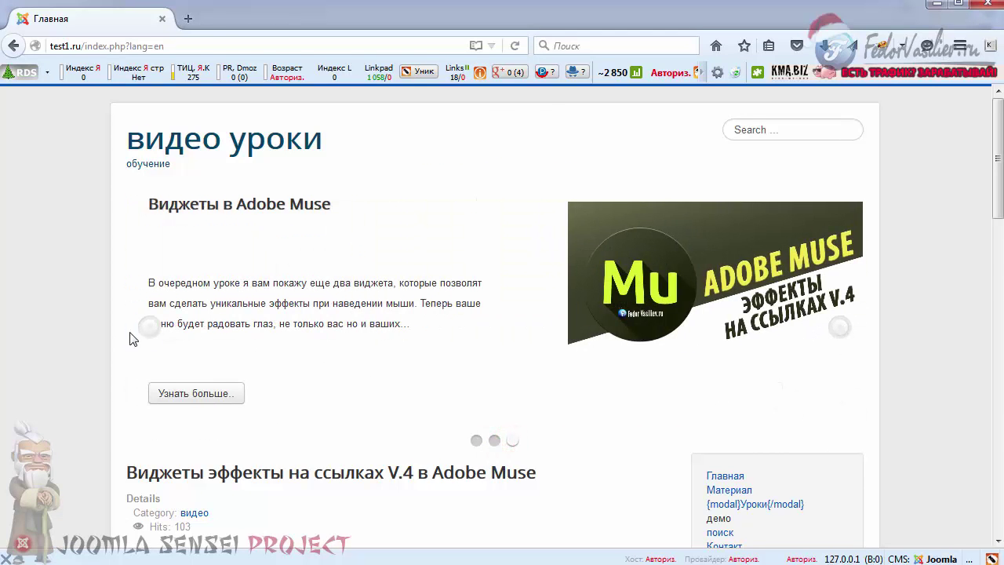
pyautogui.click(145, 328)
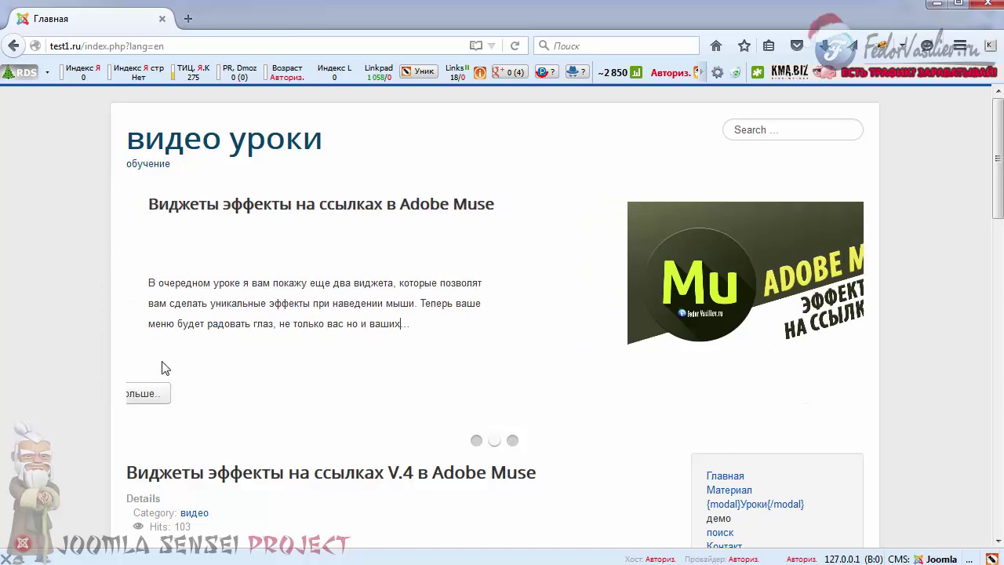
pyautogui.click(476, 441)
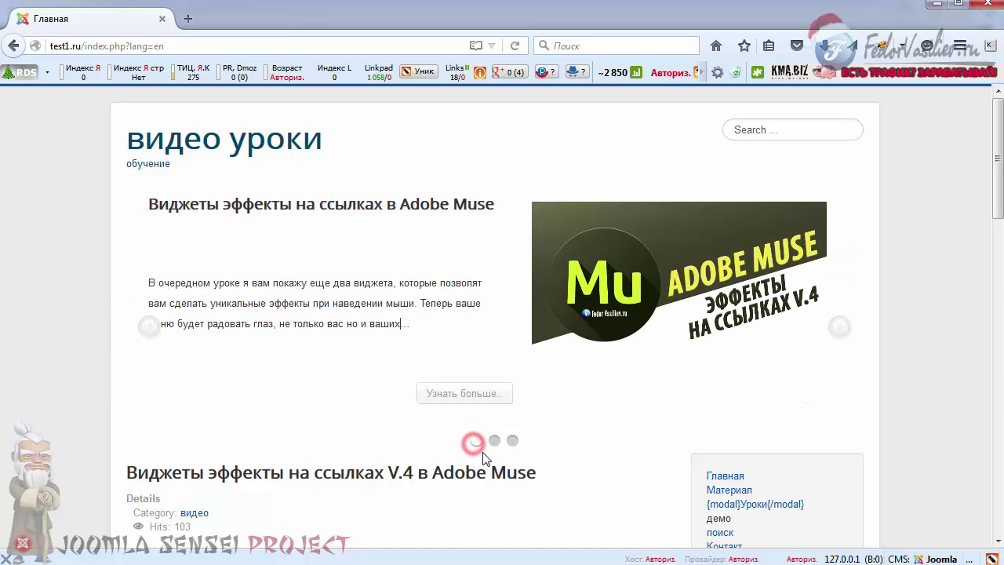
pyautogui.click(511, 442)
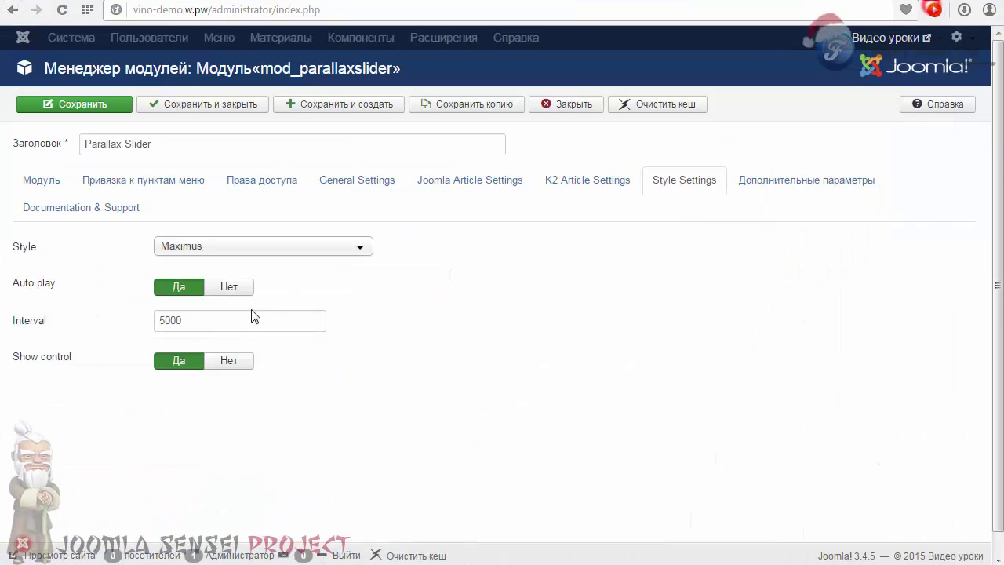
# Step: Set the slider's Show control option to Нет and save the module
pyautogui.click(226, 361)
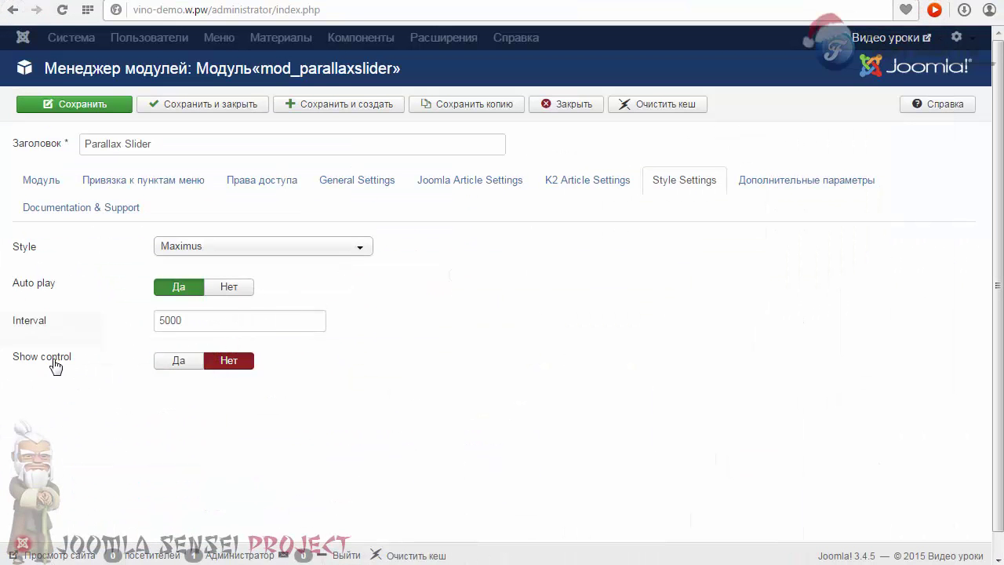
pyautogui.click(96, 107)
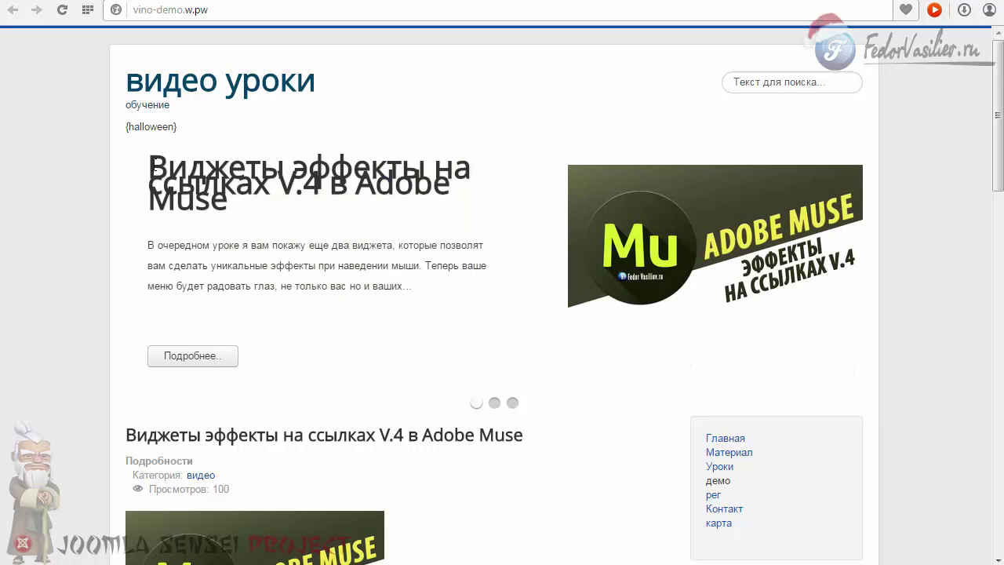
# Step: Inspect the slide titles in the slider on the site's home page
pyautogui.moveTo(149, 169); pyautogui.dragTo(245, 229)
pyautogui.click(245, 224)
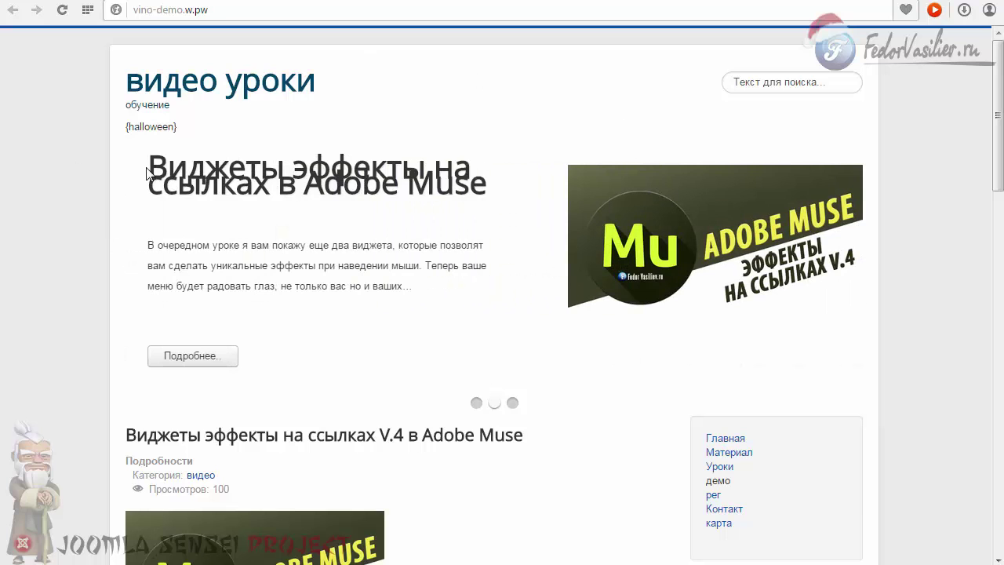
pyautogui.moveTo(147, 172); pyautogui.dragTo(365, 188)
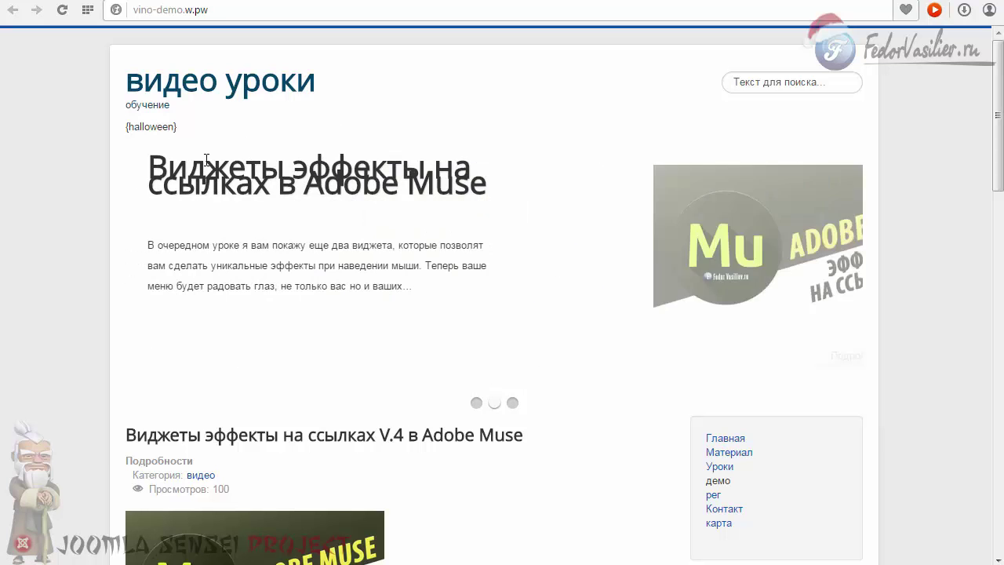
pyautogui.click(158, 164)
pyautogui.click(246, 180)
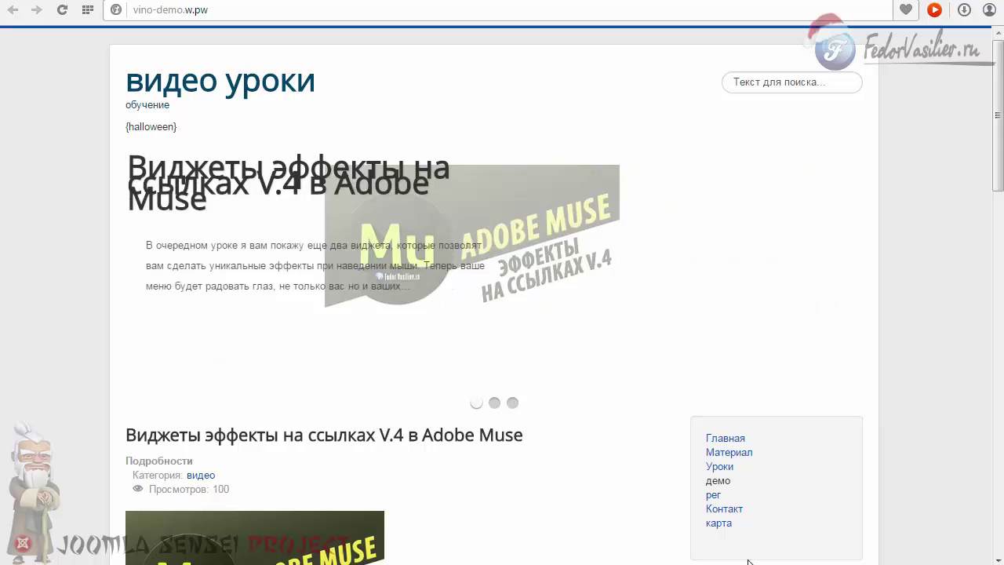
# Step: Go to the second slide, open its full article through the "Подробнее.." link and view the article page
pyautogui.click(494, 402)
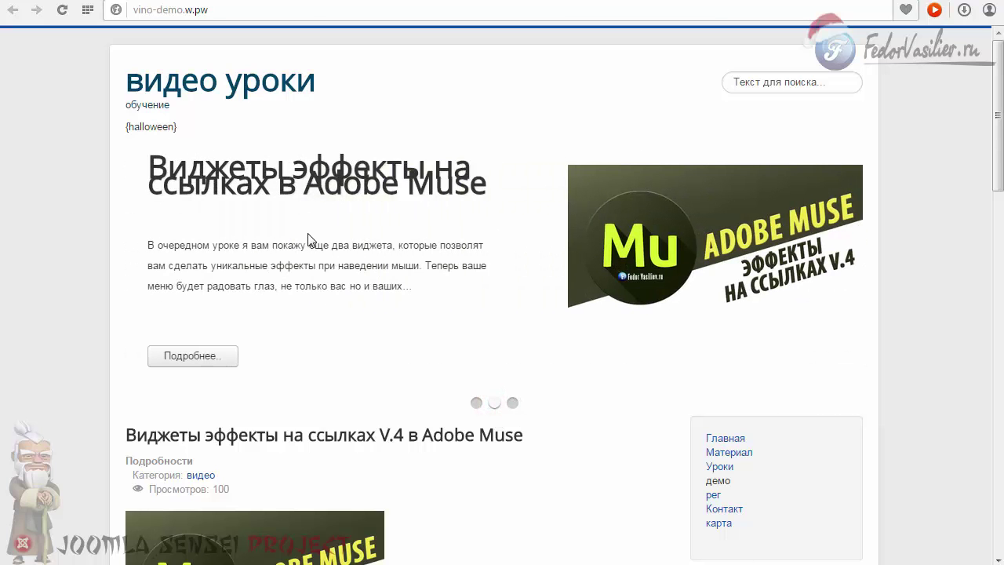
pyautogui.click(182, 356)
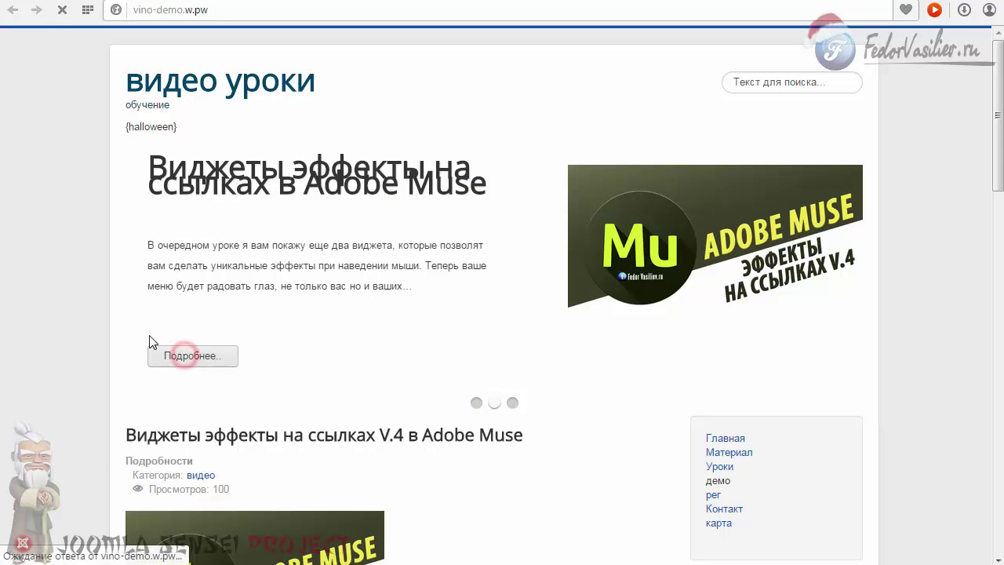
pyautogui.scroll(-4, 127, 320)
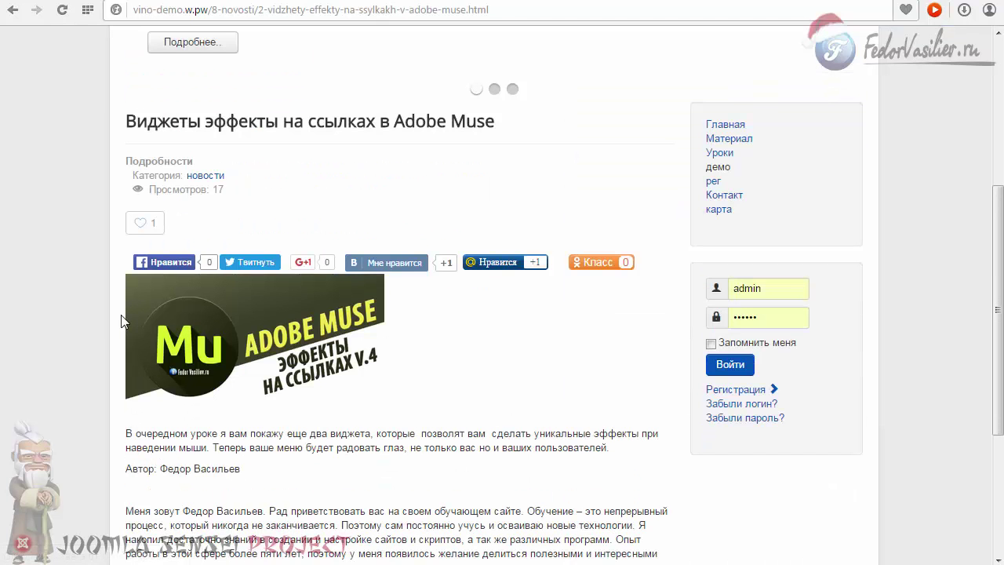
pyautogui.scroll(-3, 123, 320)
pyautogui.scroll(4, 123, 256)
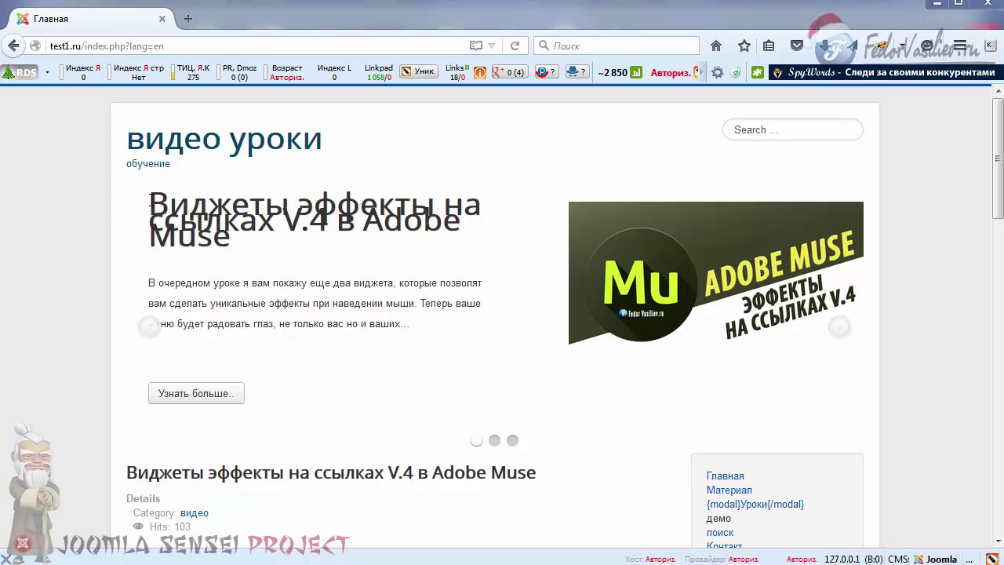
# Step: Open Firebug on the test1.ru home page in Firefox and inspect the first slide's title, locating its .ps-slide .ps-title style rule
pyautogui.tripleClick(153, 201)
pyautogui.click(252, 260)
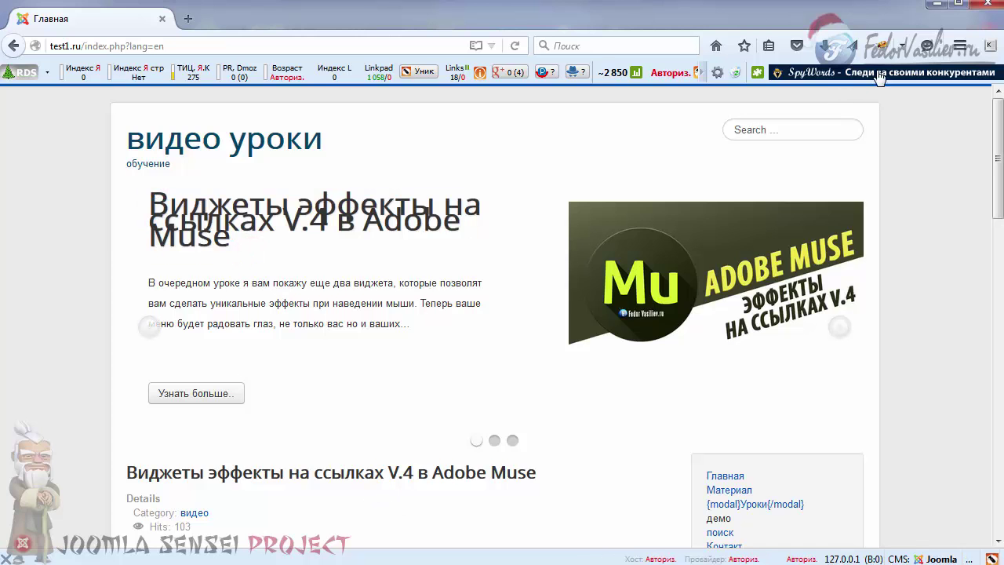
pyautogui.click(883, 47)
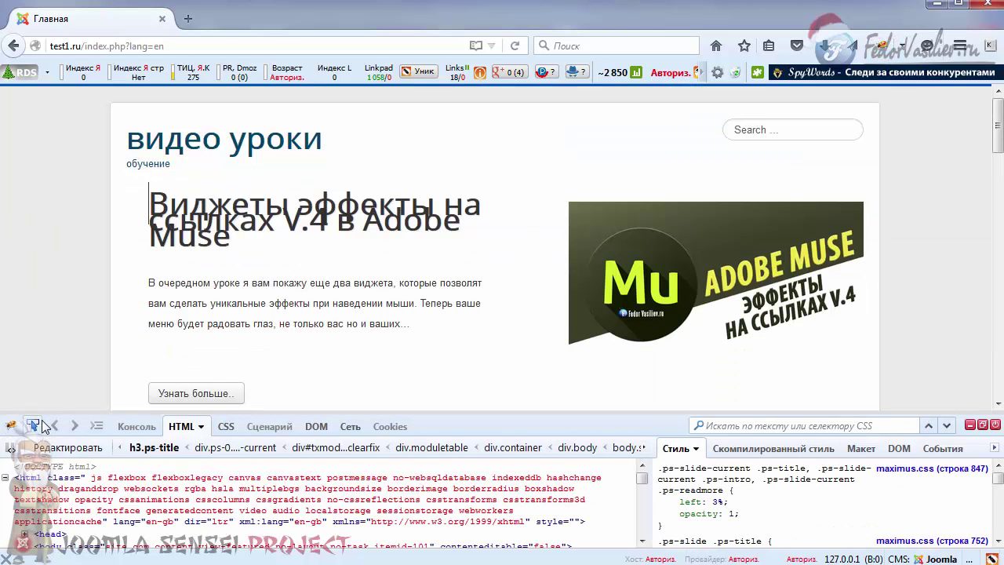
pyautogui.click(35, 425)
pyautogui.click(161, 219)
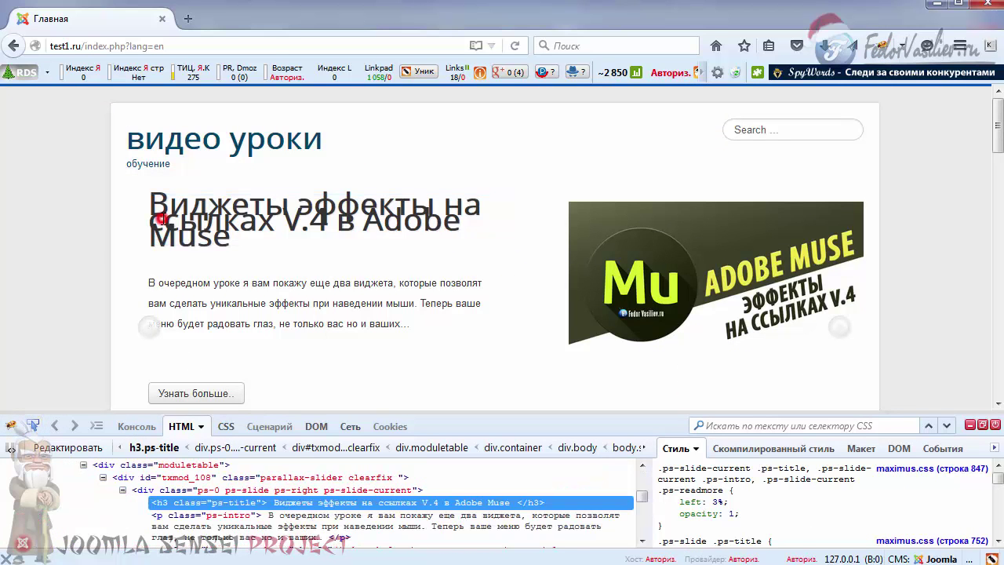
pyautogui.scroll(-1, 788, 380)
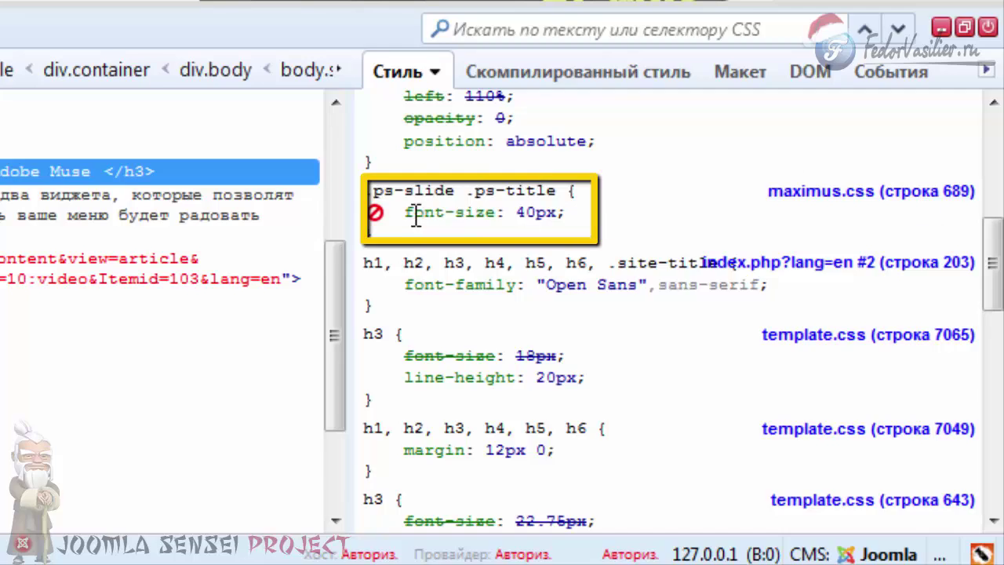
# Step: Temporarily disable the font-size declaration in the .ps-slide .ps-title rule to test the title's size, and re-enable it
pyautogui.moveTo(588, 213); pyautogui.dragTo(394, 224)
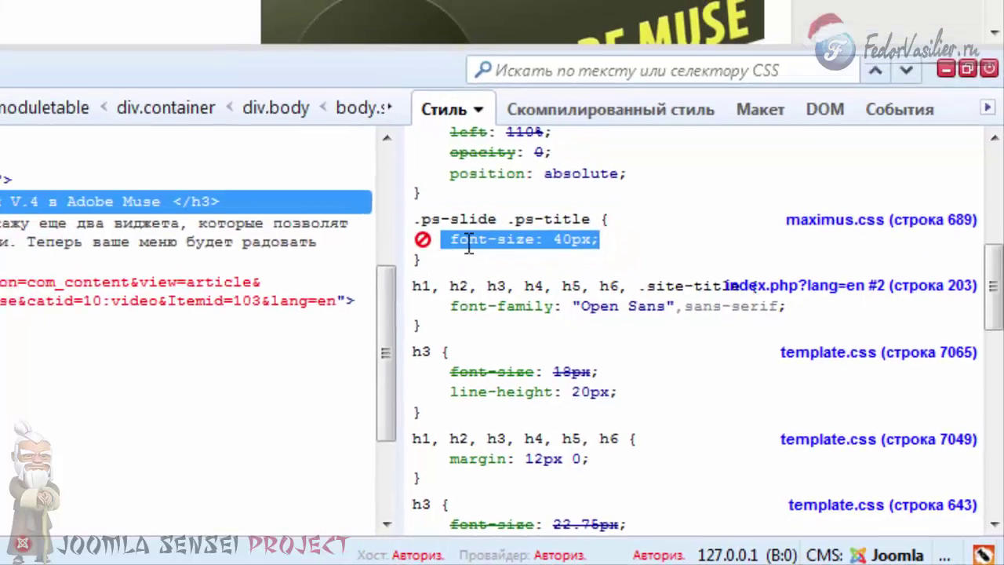
pyautogui.click(468, 245)
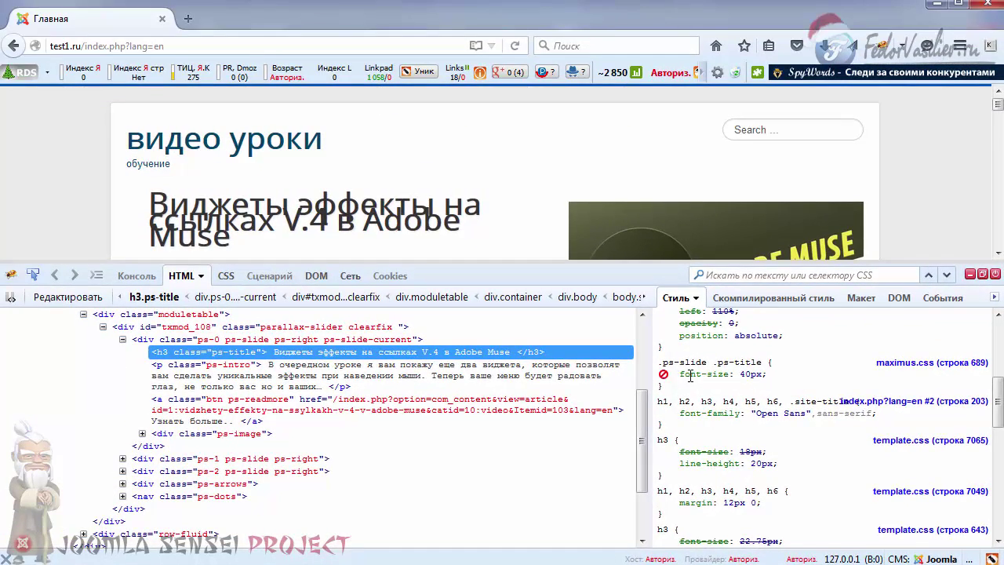
pyautogui.click(663, 375)
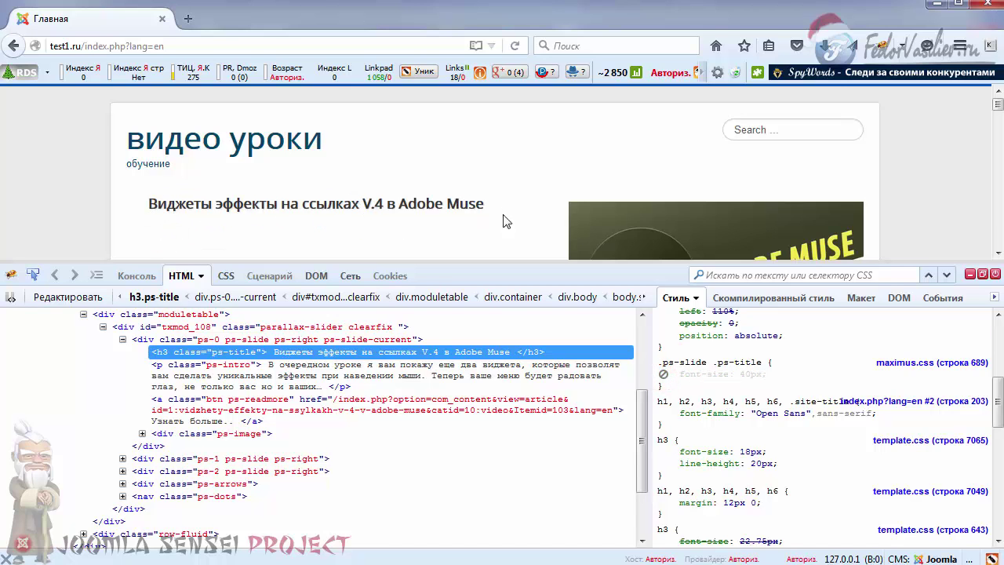
pyautogui.click(662, 375)
# Step: Set the font-size in the .ps-slide .ps-title rule to 20px and check the slide's title and text on the page
pyautogui.click(742, 375)
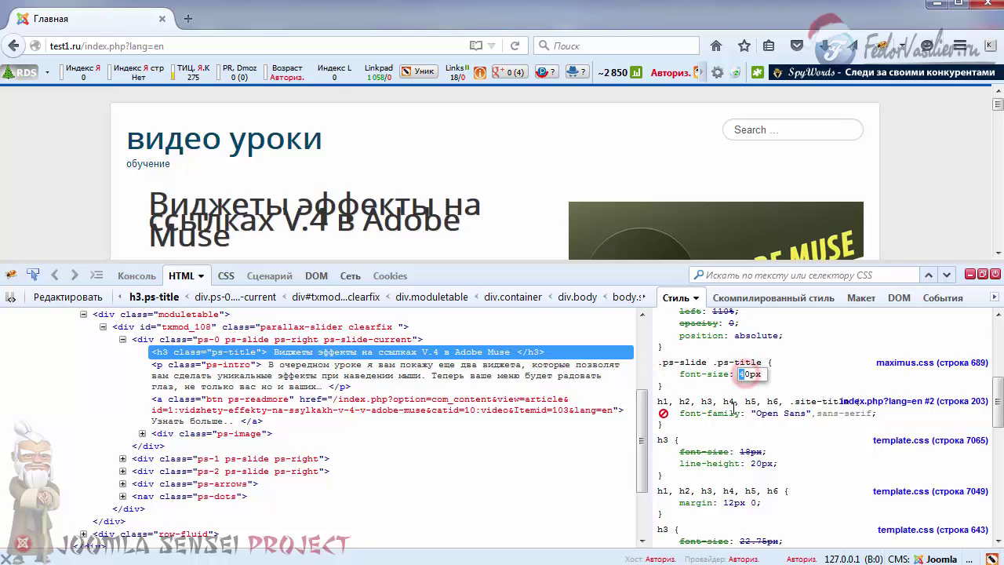
pyautogui.write('2')
pyautogui.press('Return')
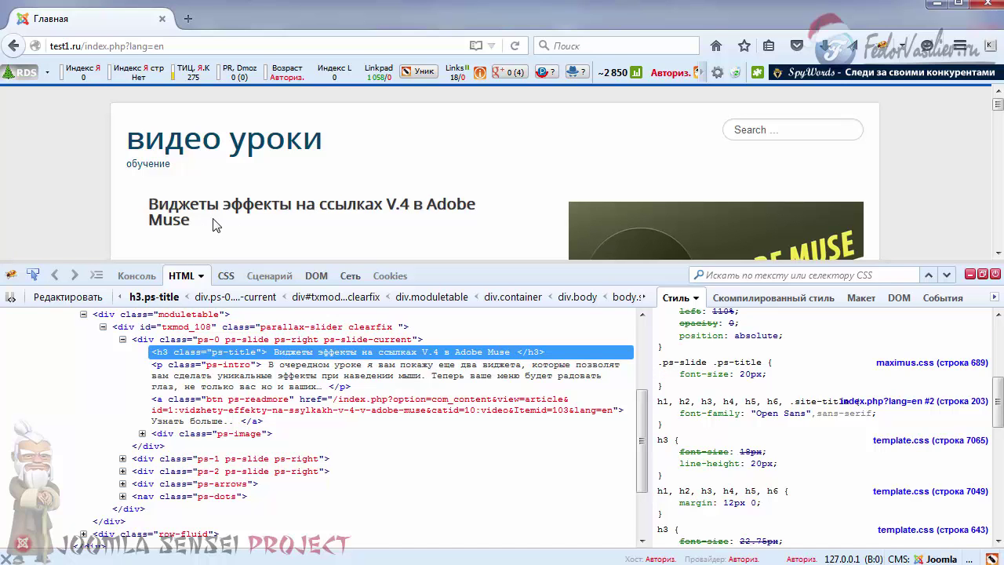
pyautogui.scroll(-4, 309, 173)
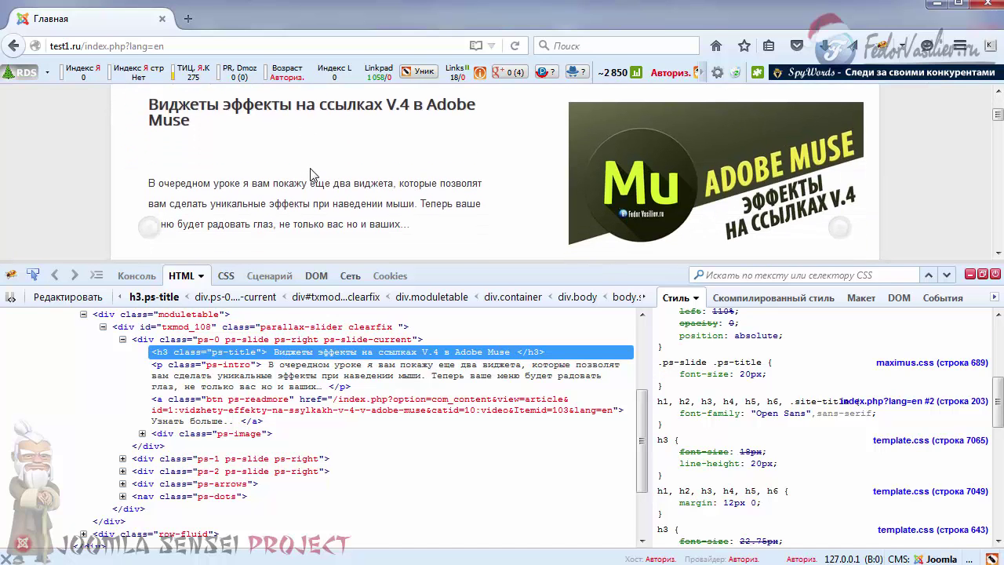
pyautogui.scroll(4, 312, 175)
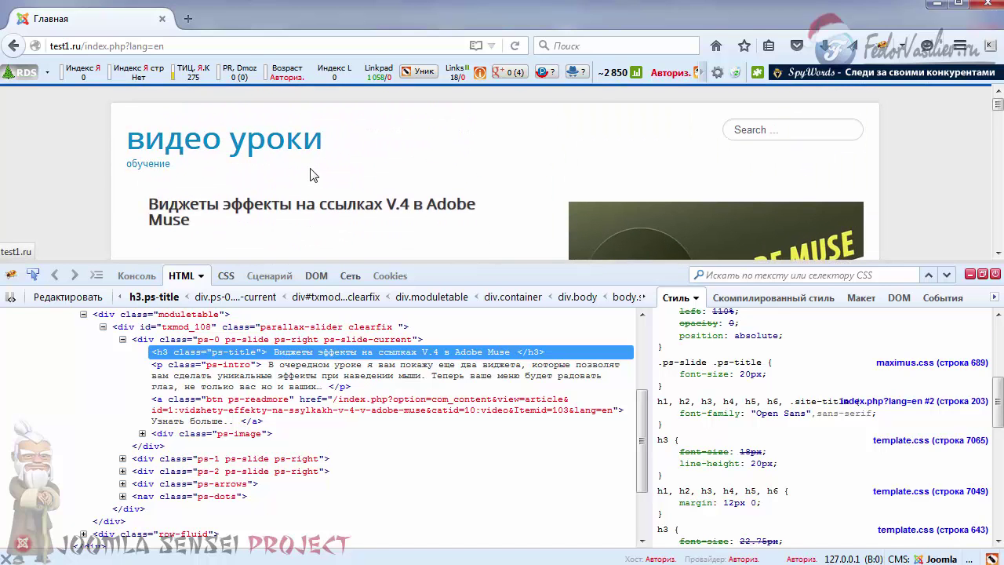